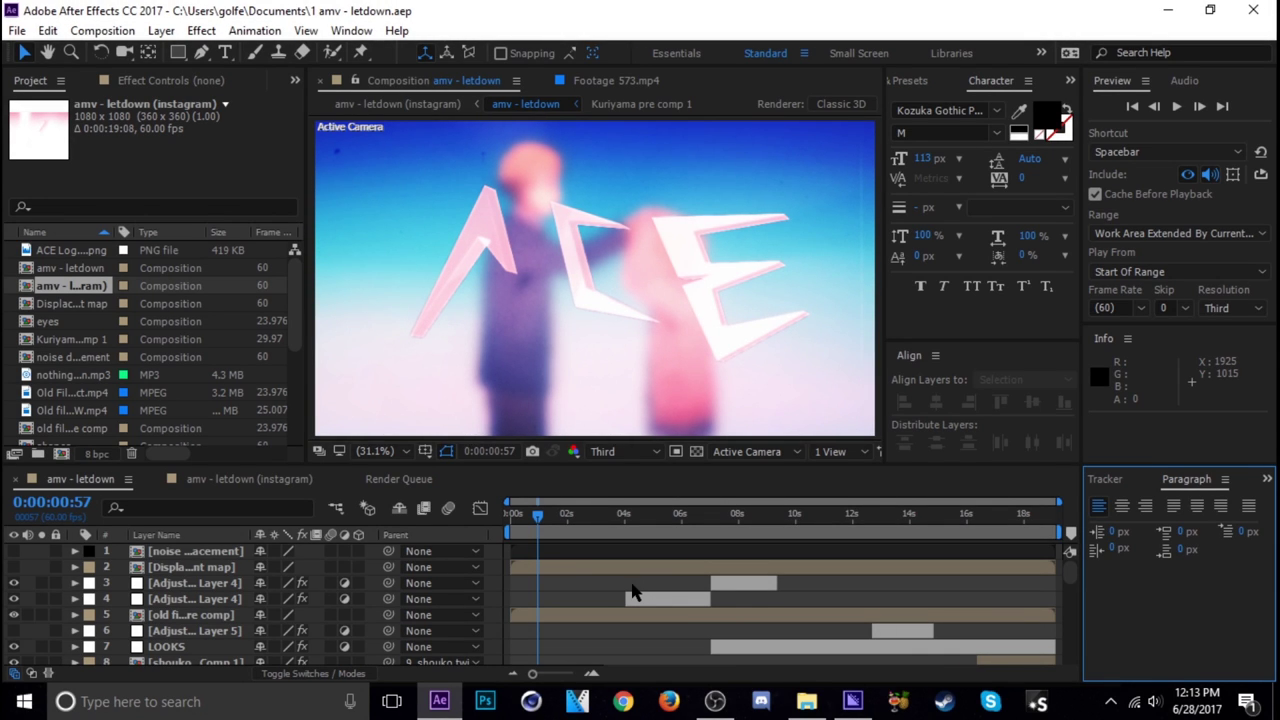
# - Preview the letdown comp and its Instagram version, then return to the main comp
pyautogui.moveTo(556, 535); pyautogui.dragTo(733, 528)
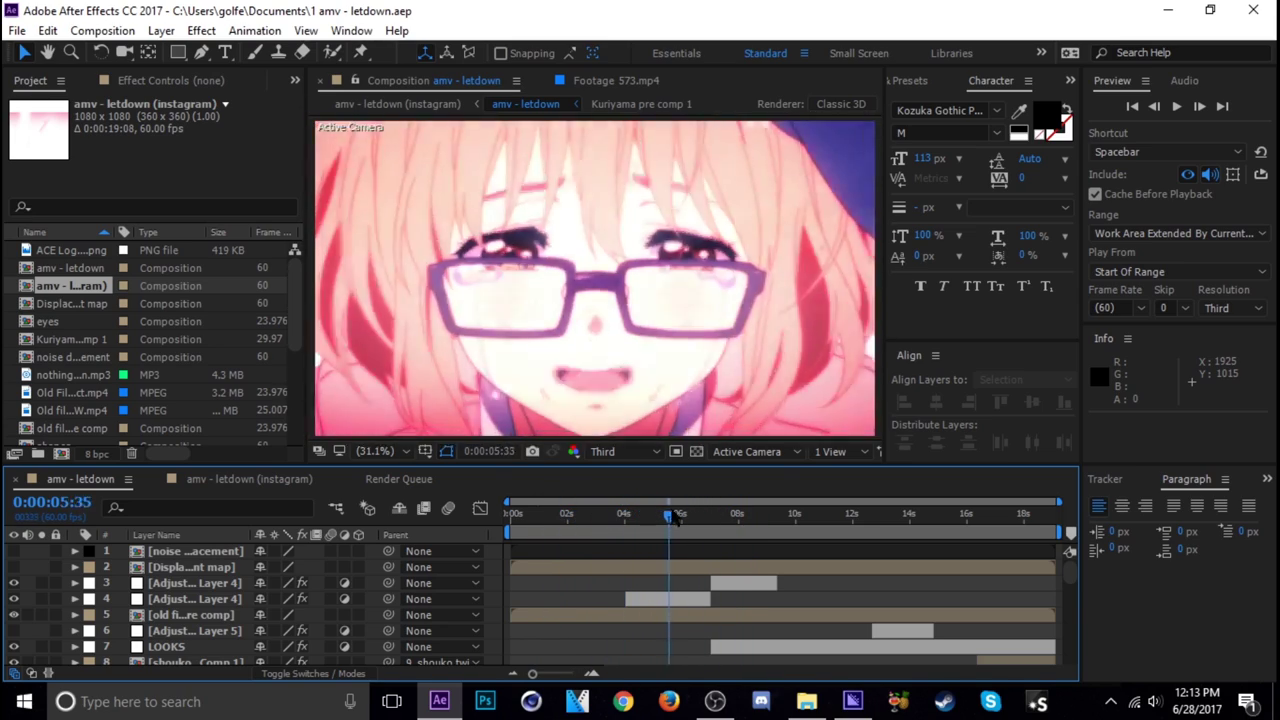
pyautogui.moveTo(733, 528)
pyautogui.mouseDown()
pyautogui.moveTo(750, 518)
pyautogui.moveTo(605, 525)
pyautogui.mouseUp()
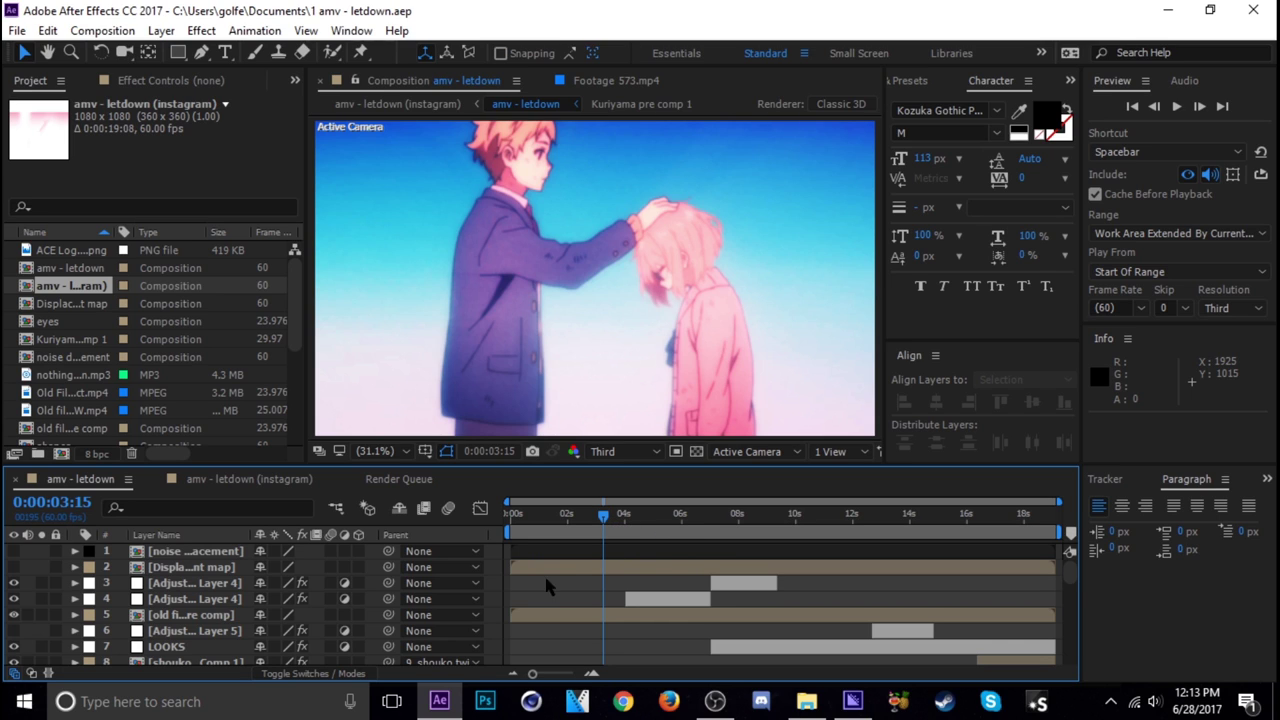
pyautogui.click(205, 481)
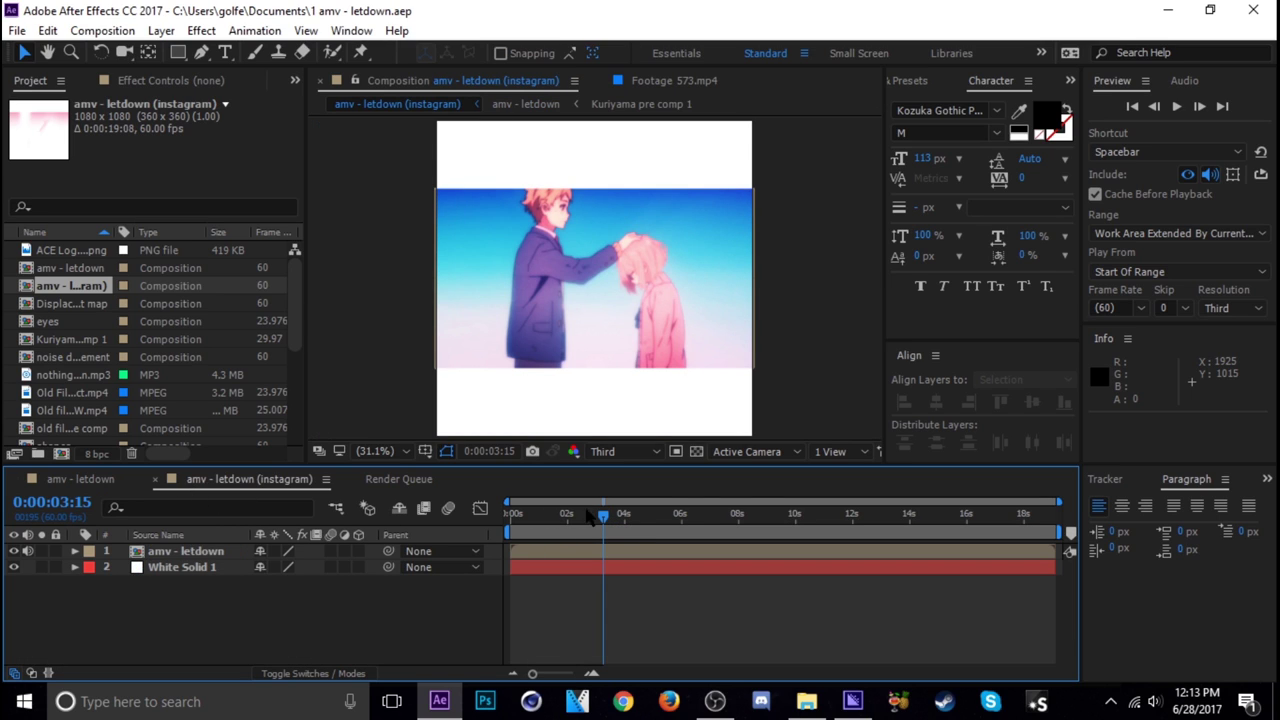
pyautogui.moveTo(590, 515)
pyautogui.mouseDown()
pyautogui.moveTo(463, 527)
pyautogui.moveTo(550, 526)
pyautogui.mouseUp()
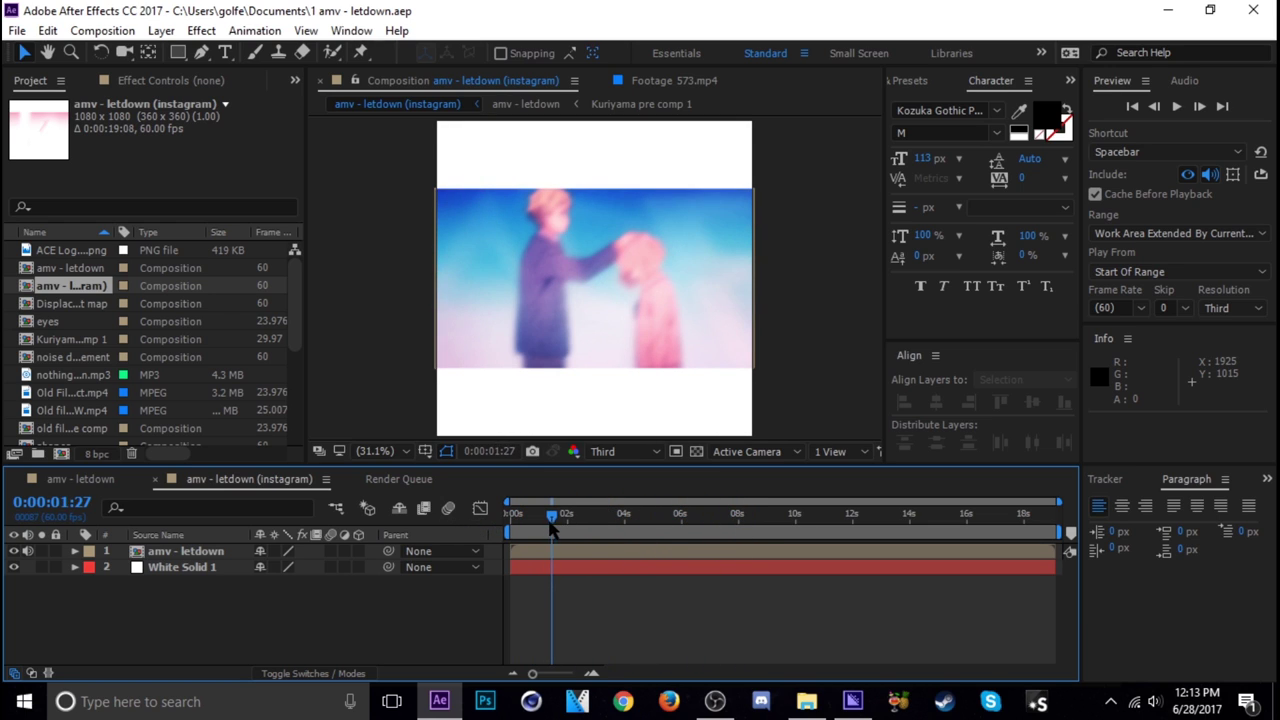
pyautogui.click(72, 480)
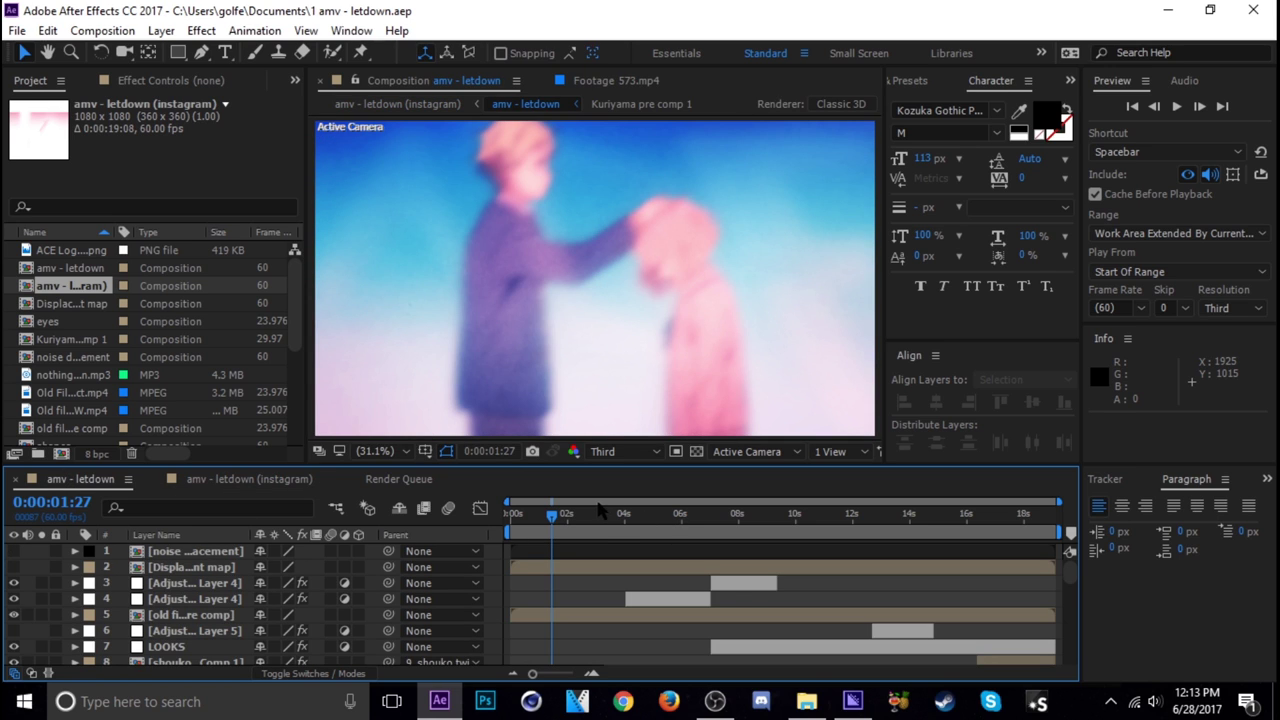
# - Extend the letdown comp's work area to its full length, starting at zero
pyautogui.moveTo(555, 527)
pyautogui.mouseDown()
pyautogui.moveTo(749, 520)
pyautogui.moveTo(556, 522)
pyautogui.moveTo(565, 535)
pyautogui.moveTo(614, 527)
pyautogui.mouseUp()
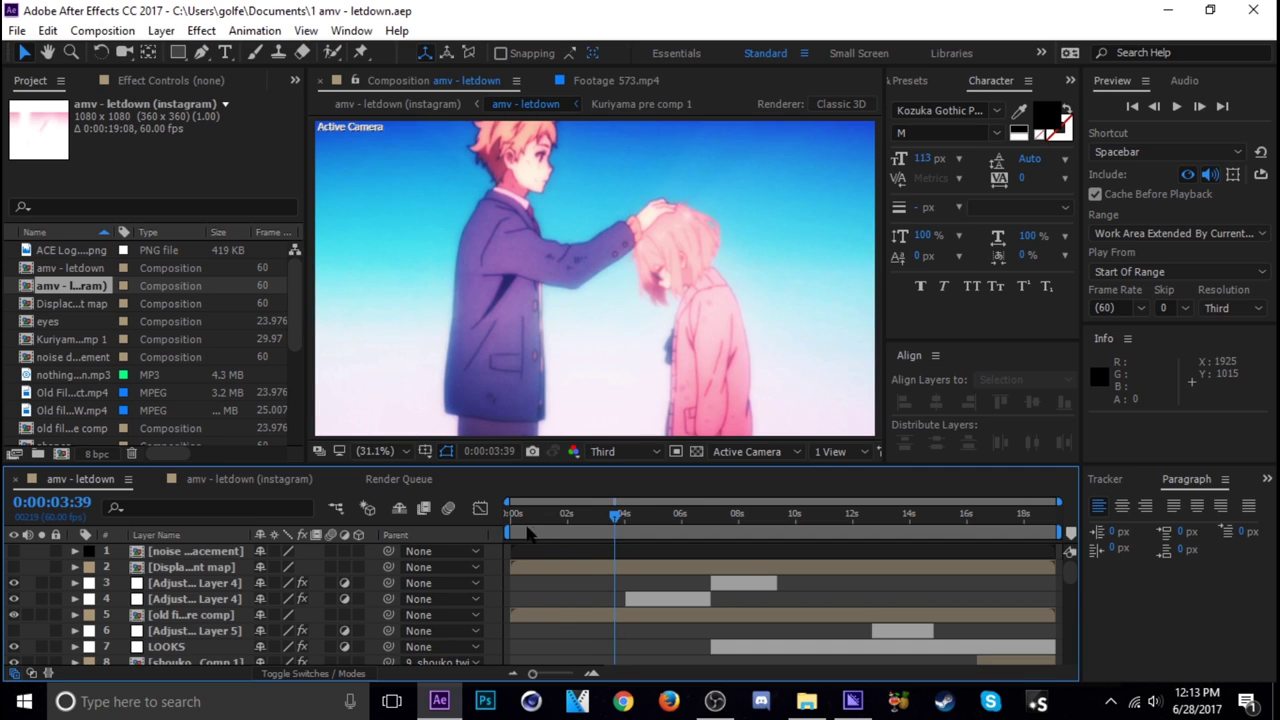
pyautogui.moveTo(508, 530)
pyautogui.mouseDown()
pyautogui.moveTo(635, 528)
pyautogui.moveTo(521, 530)
pyautogui.mouseUp()
pyautogui.click(641, 521)
pyautogui.click(825, 514)
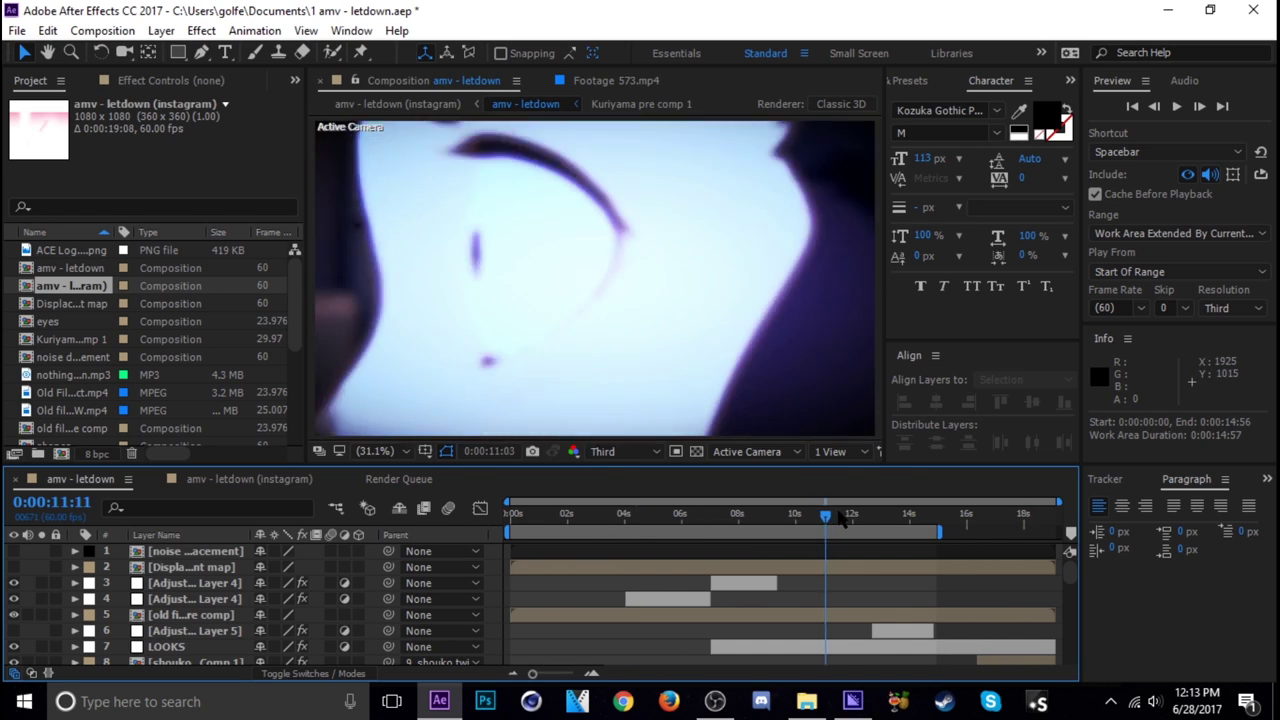
pyautogui.click(908, 518)
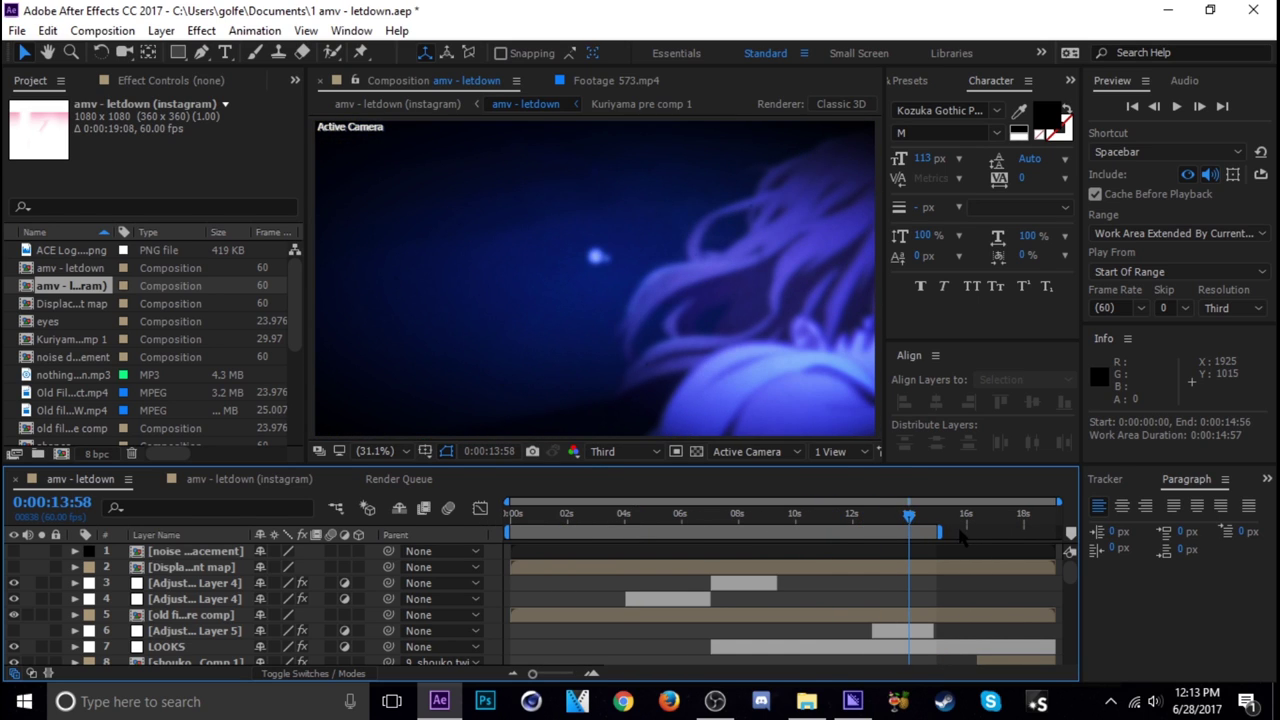
pyautogui.doubleClick(670, 527)
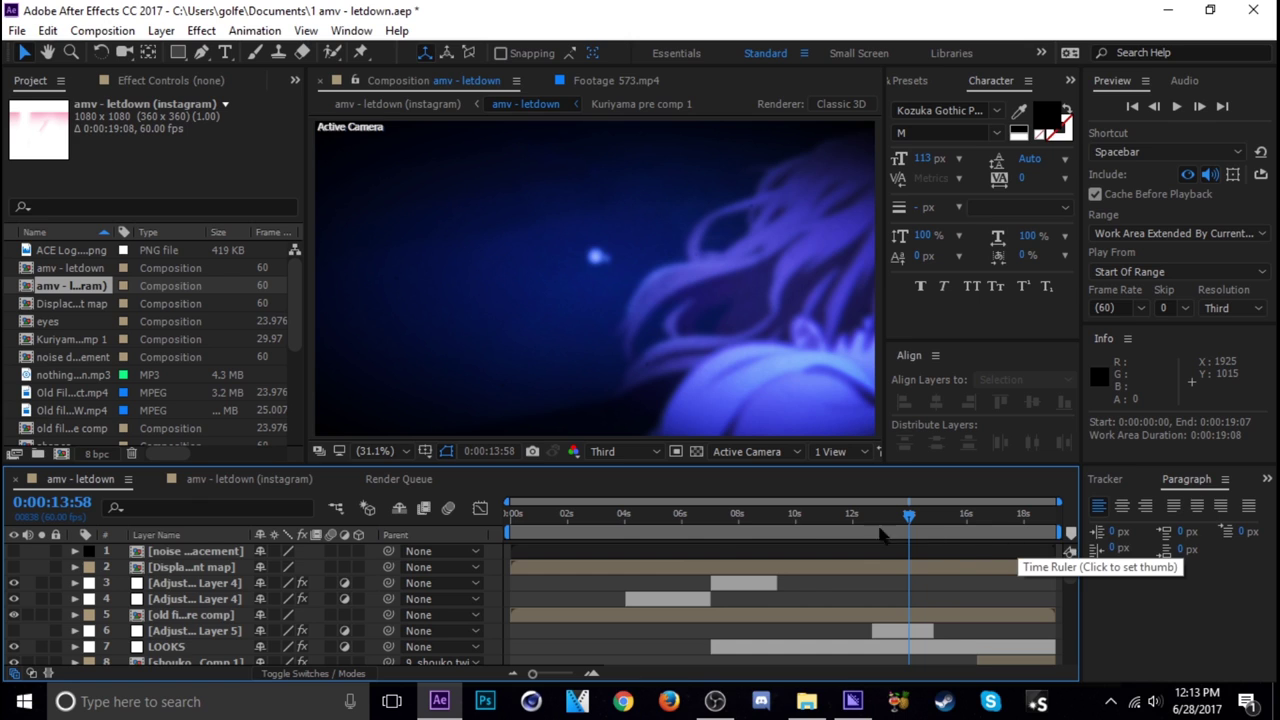
# - Add the letdown comp to the render queue (Ctrl+M) and send it to Media Encoder
pyautogui.click(553, 515)
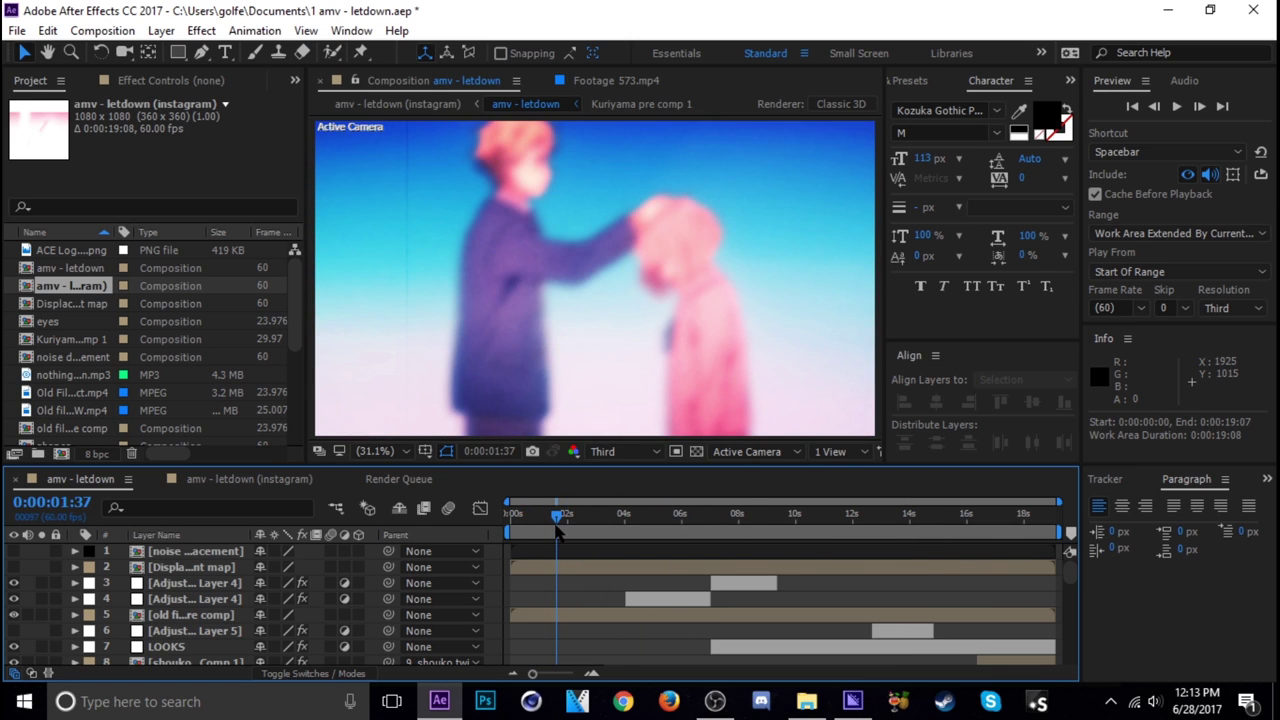
pyautogui.hotkey('ctrl', 'm')
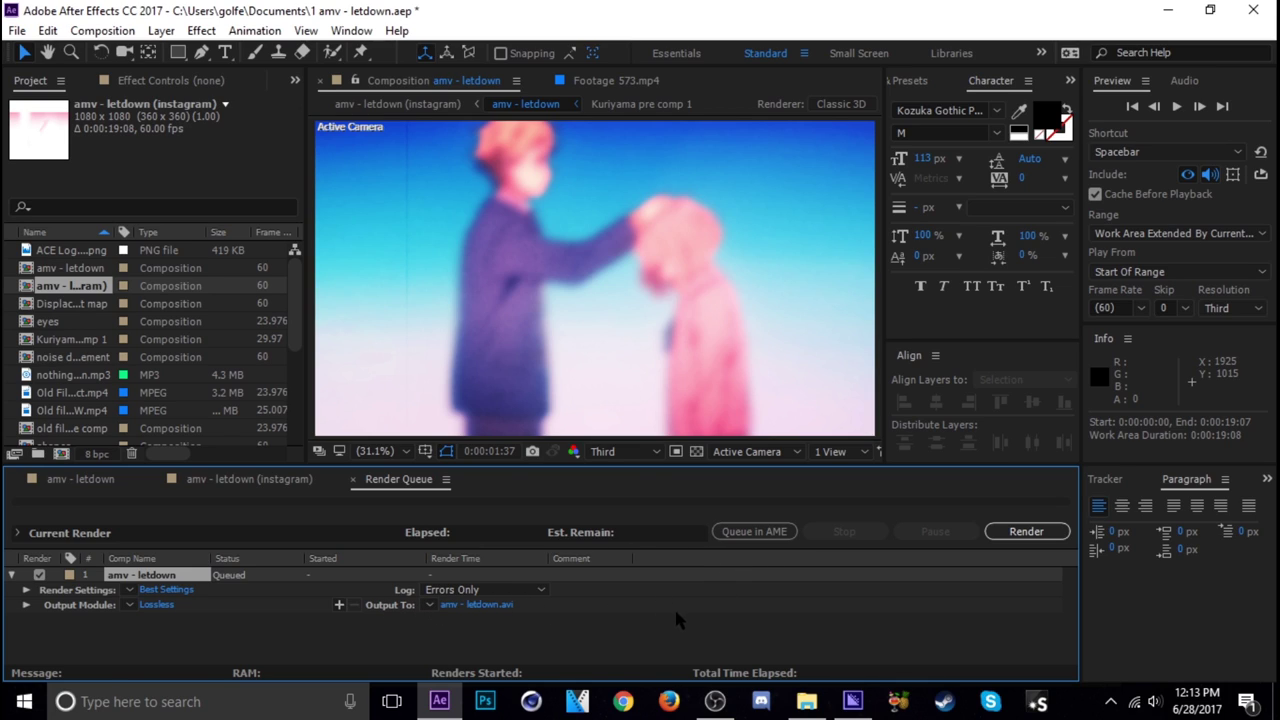
pyautogui.click(726, 536)
# - Rename the second queued letdown output to 'amv - letdown test.mp4'
pyautogui.click(852, 701)
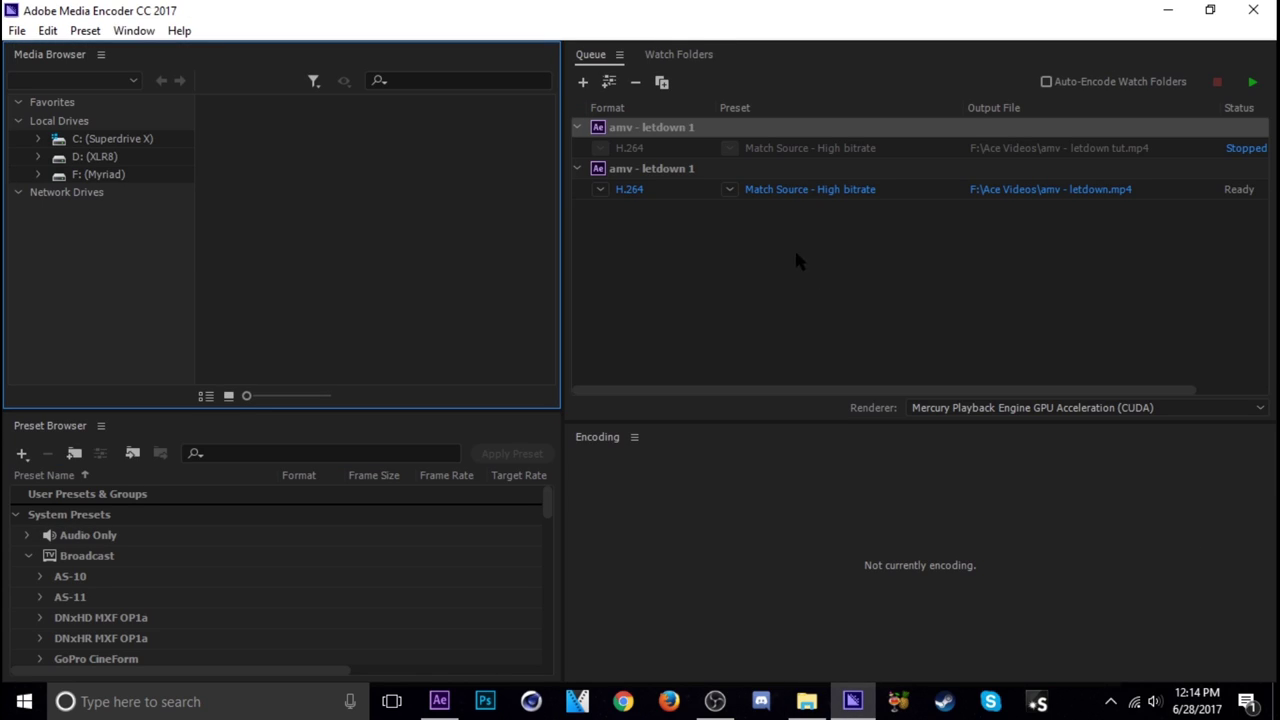
pyautogui.click(662, 140)
pyautogui.click(710, 188)
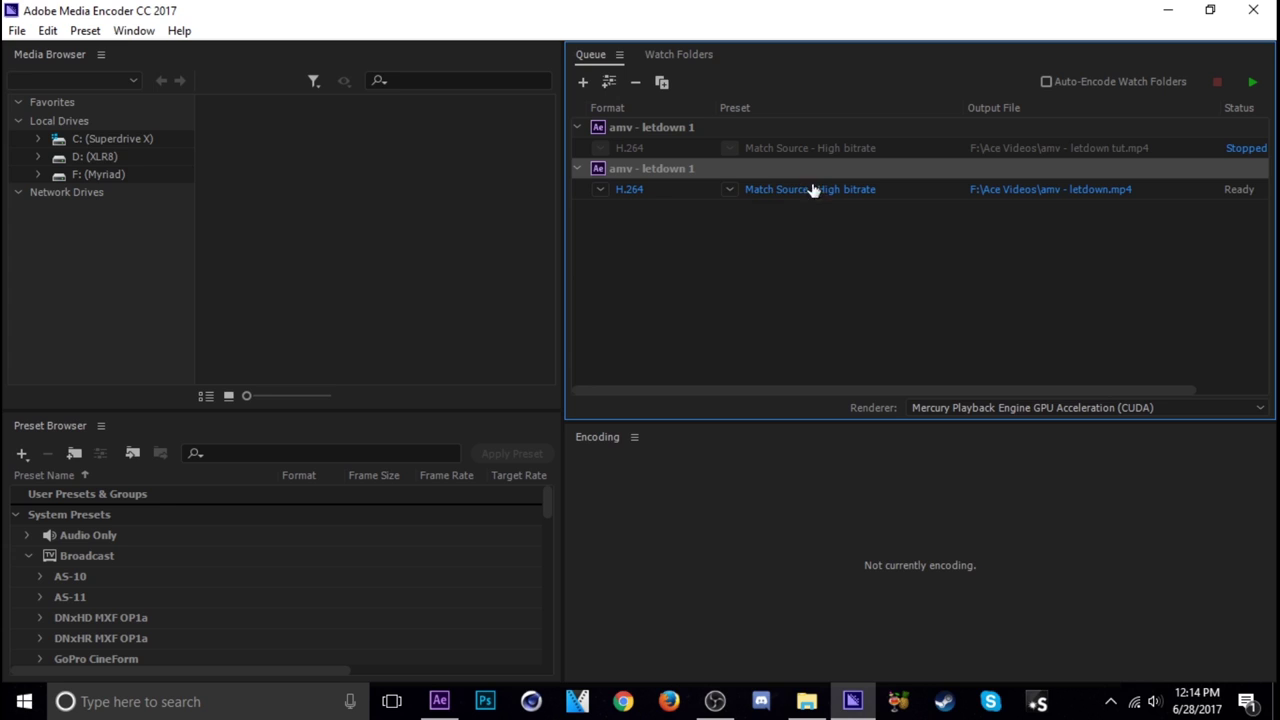
pyautogui.click(1030, 190)
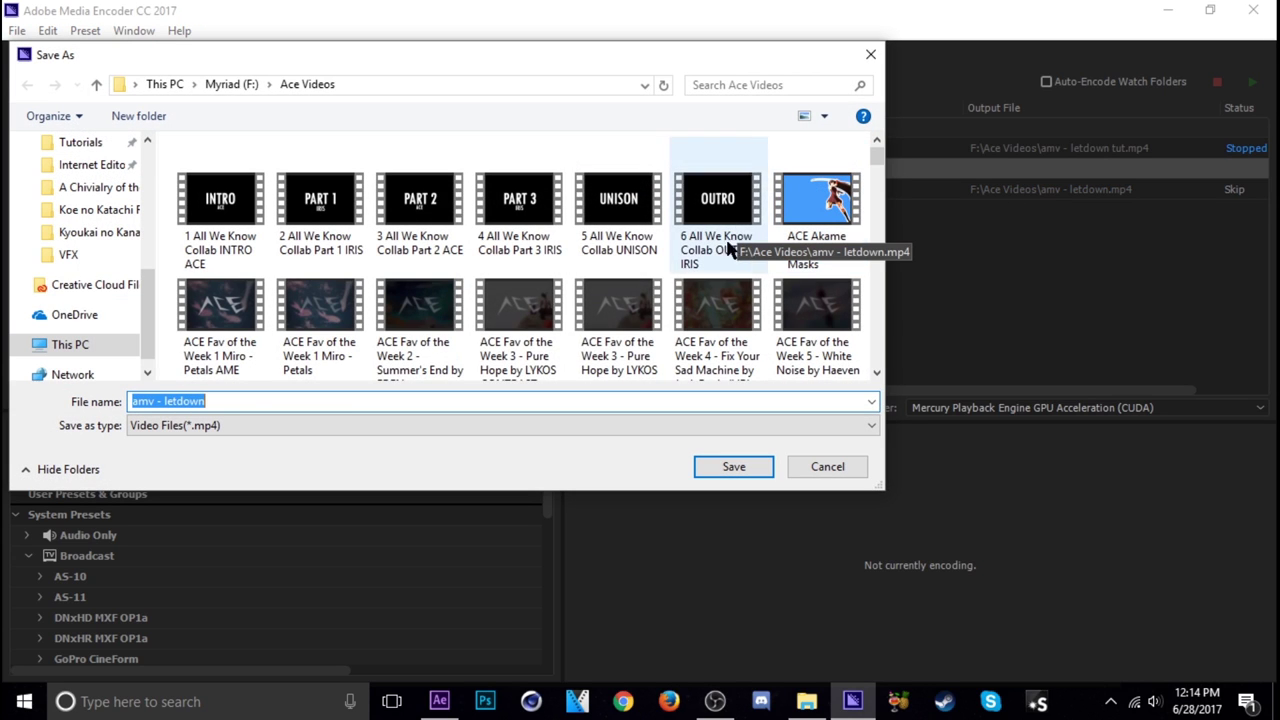
pyautogui.click(270, 403)
pyautogui.write('test')
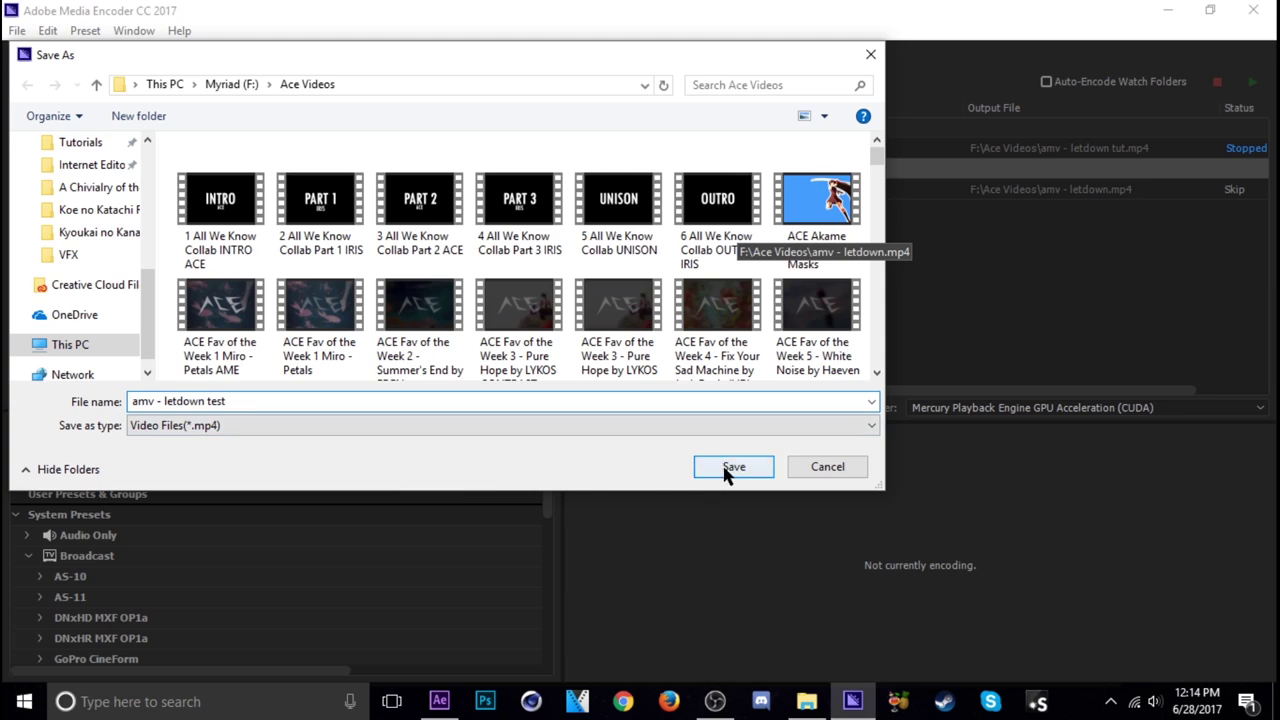
pyautogui.click(730, 470)
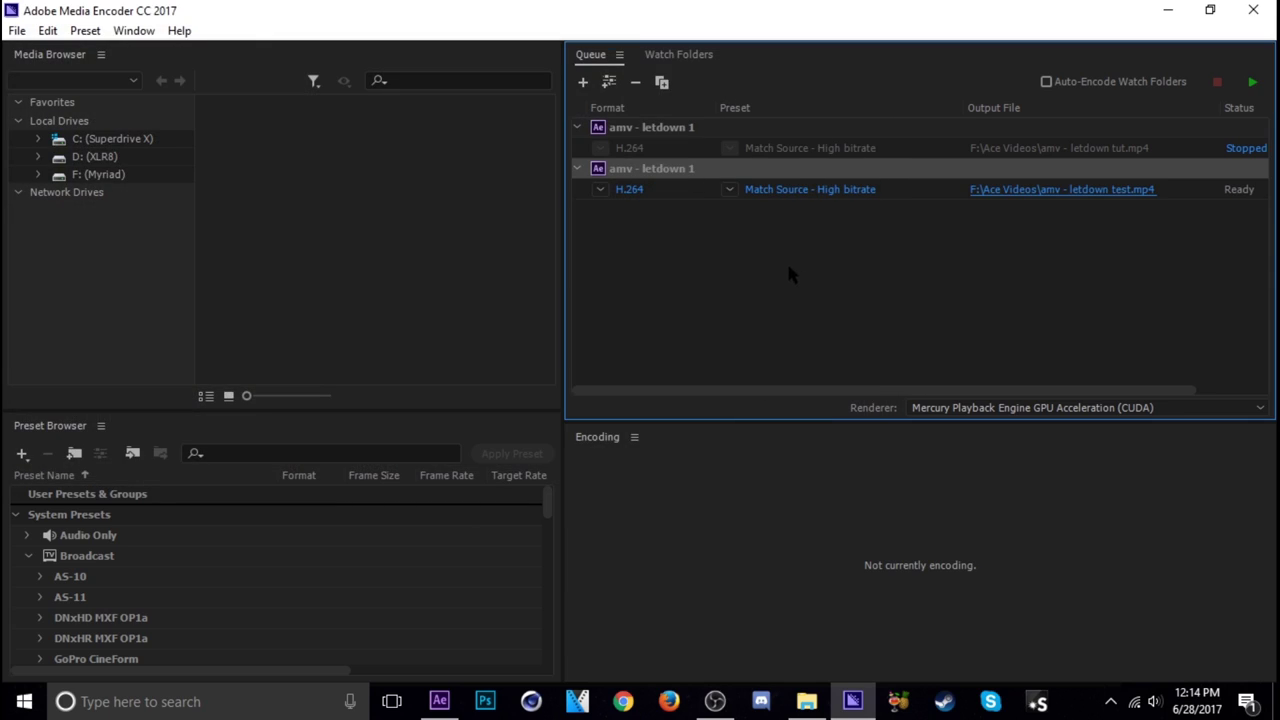
# - Keep H.264 with the Match Source - High bitrate preset and start the encoding queue
pyautogui.click(602, 192)
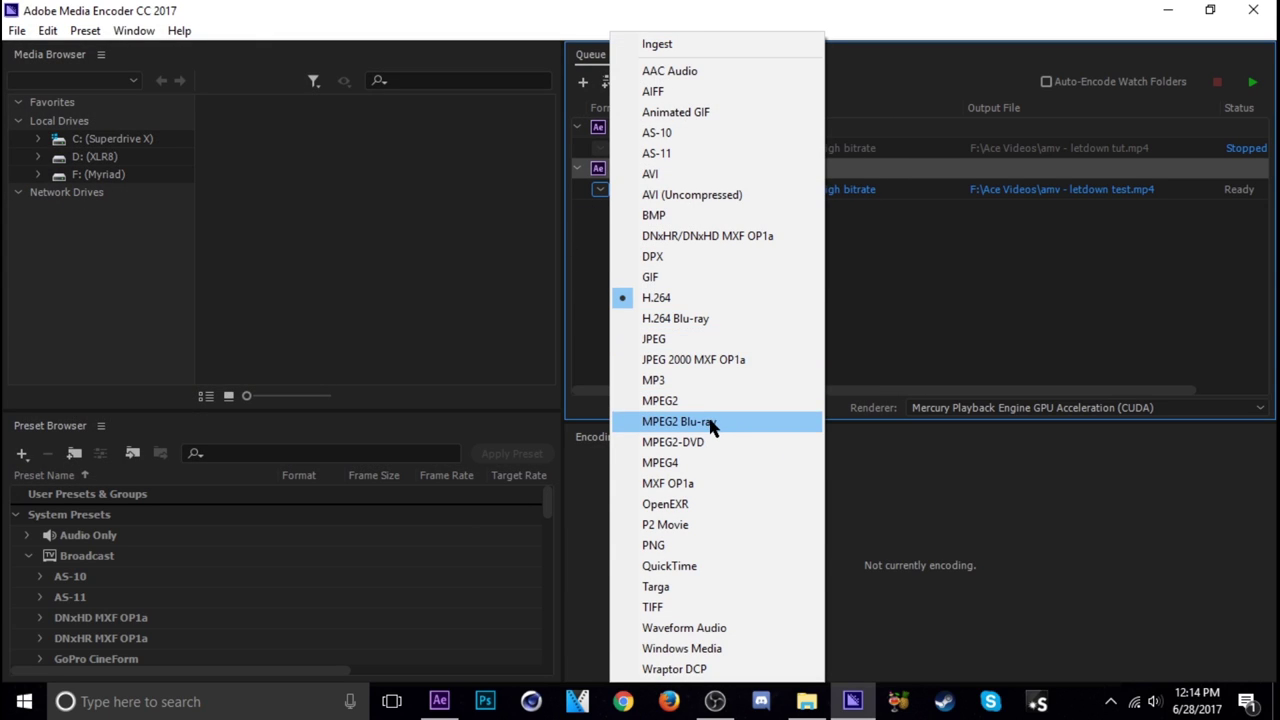
pyautogui.click(818, 300)
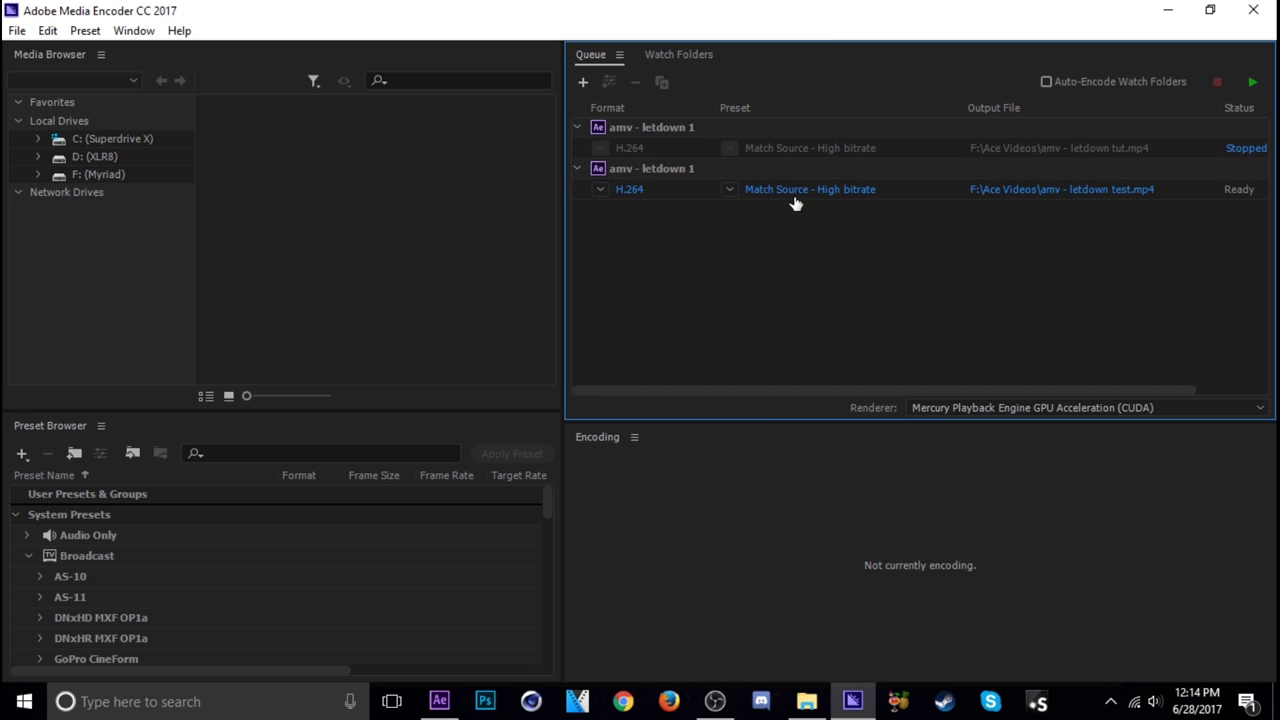
pyautogui.click(729, 189)
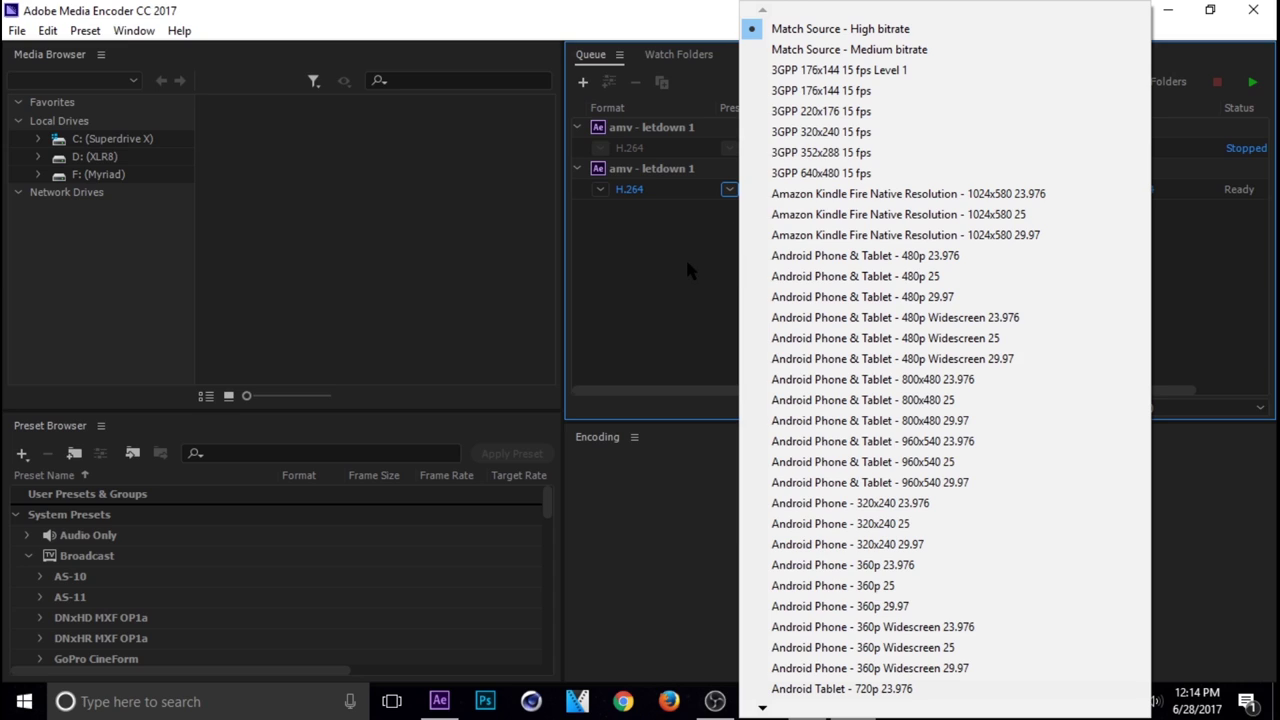
pyautogui.click(685, 256)
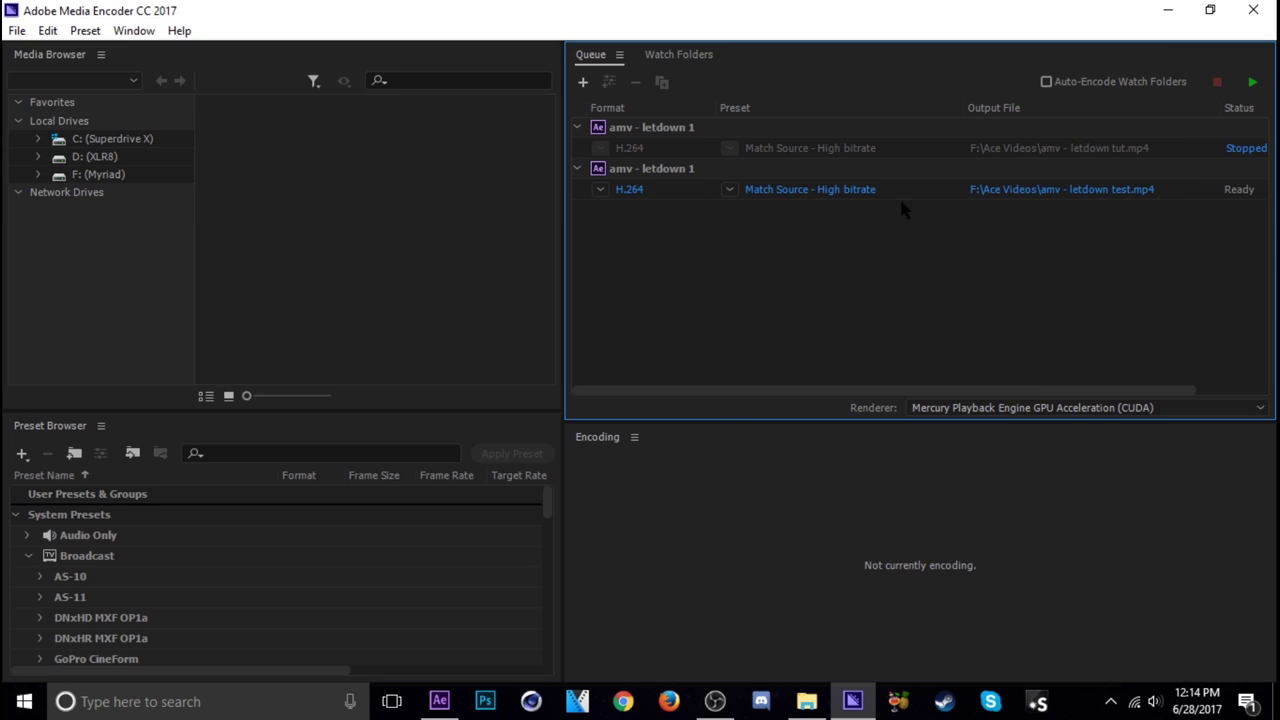
pyautogui.click(1253, 83)
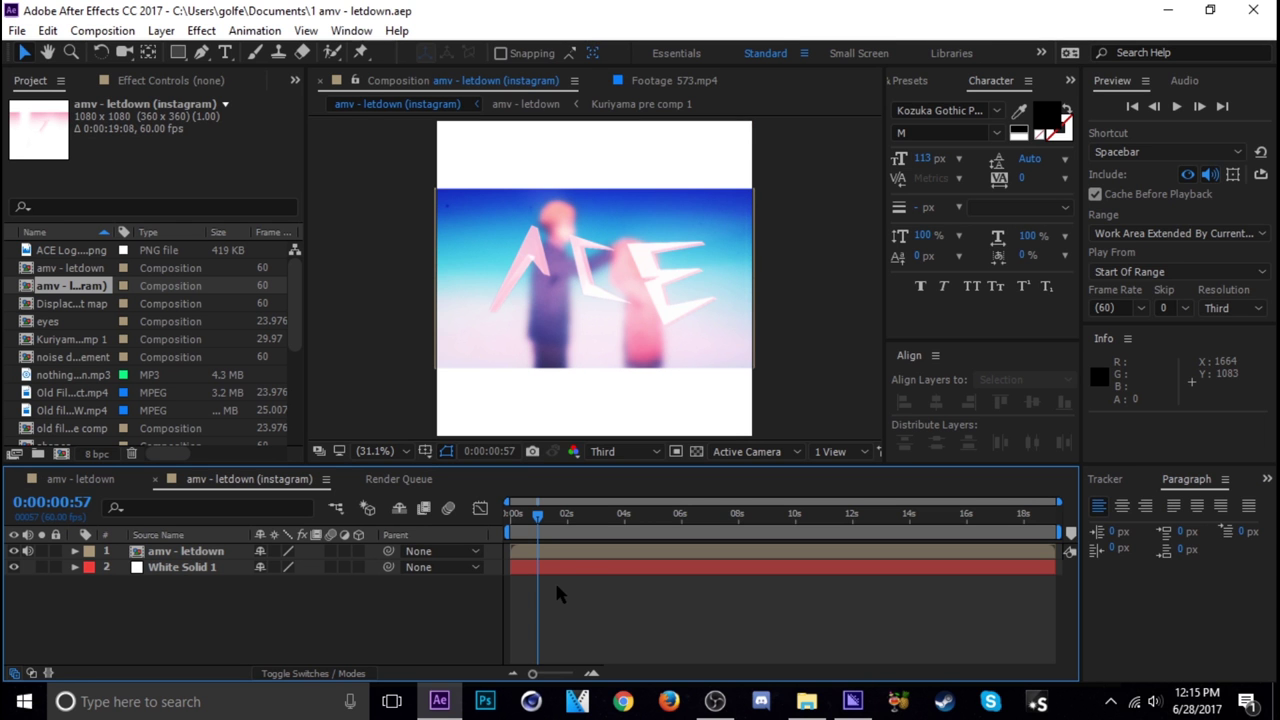
# - Scrub through the Instagram comp to preview its frames
pyautogui.moveTo(538, 514); pyautogui.dragTo(594, 516)
pyautogui.click(664, 514)
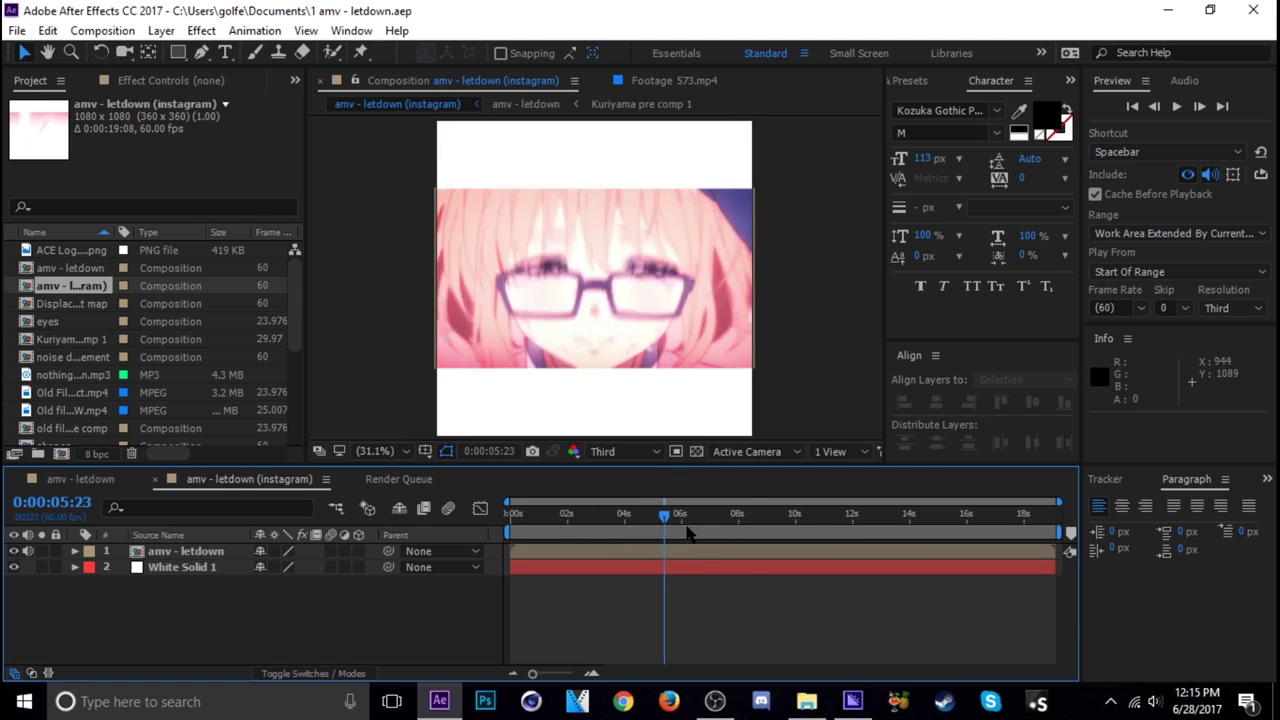
pyautogui.moveTo(686, 534)
pyautogui.mouseDown()
pyautogui.moveTo(983, 543)
pyautogui.moveTo(561, 537)
pyautogui.moveTo(1011, 566)
pyautogui.moveTo(1045, 557)
pyautogui.moveTo(1055, 515)
pyautogui.moveTo(555, 515)
pyautogui.mouseUp()
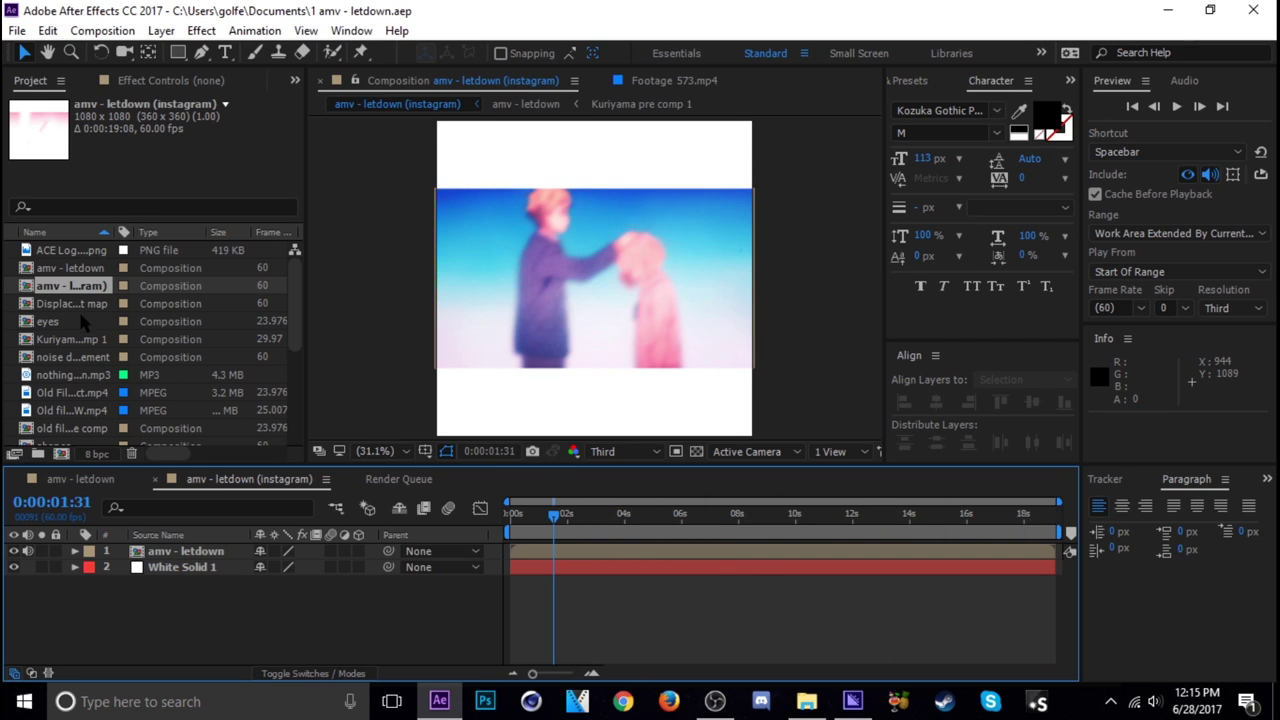
pyautogui.rightClick(70, 270)
pyautogui.moveTo(135, 367)
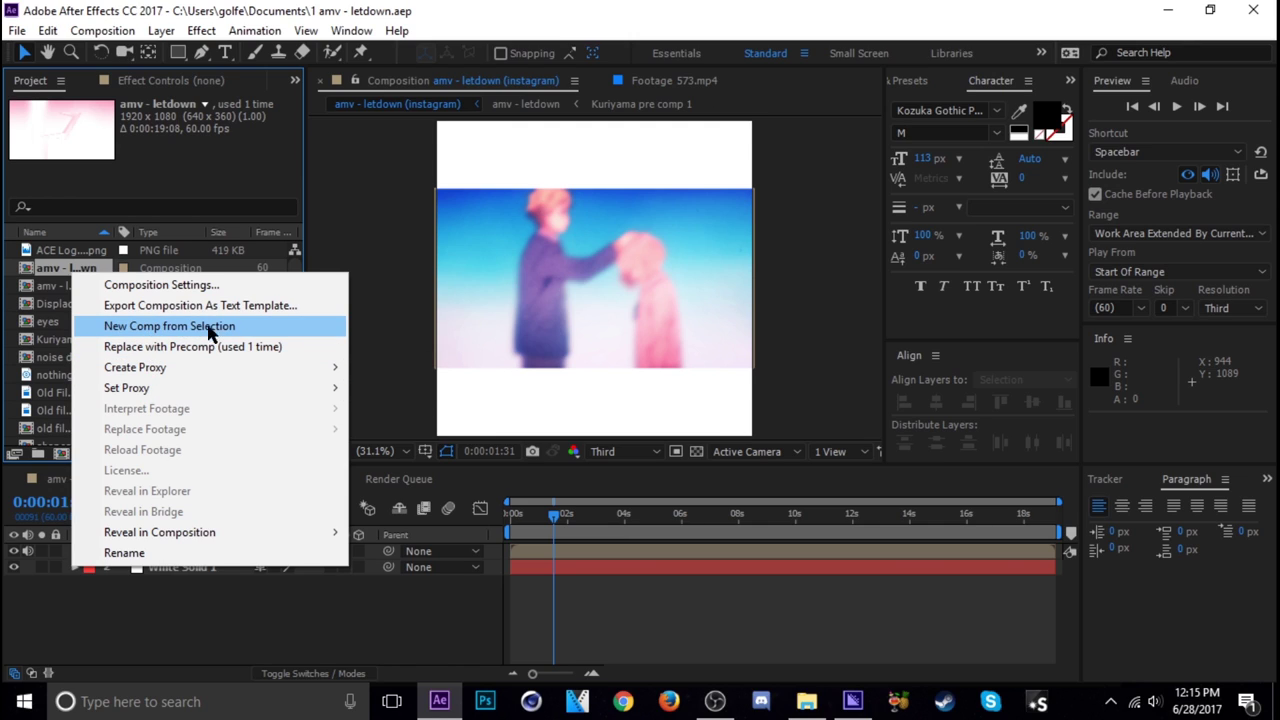
pyautogui.click(558, 590)
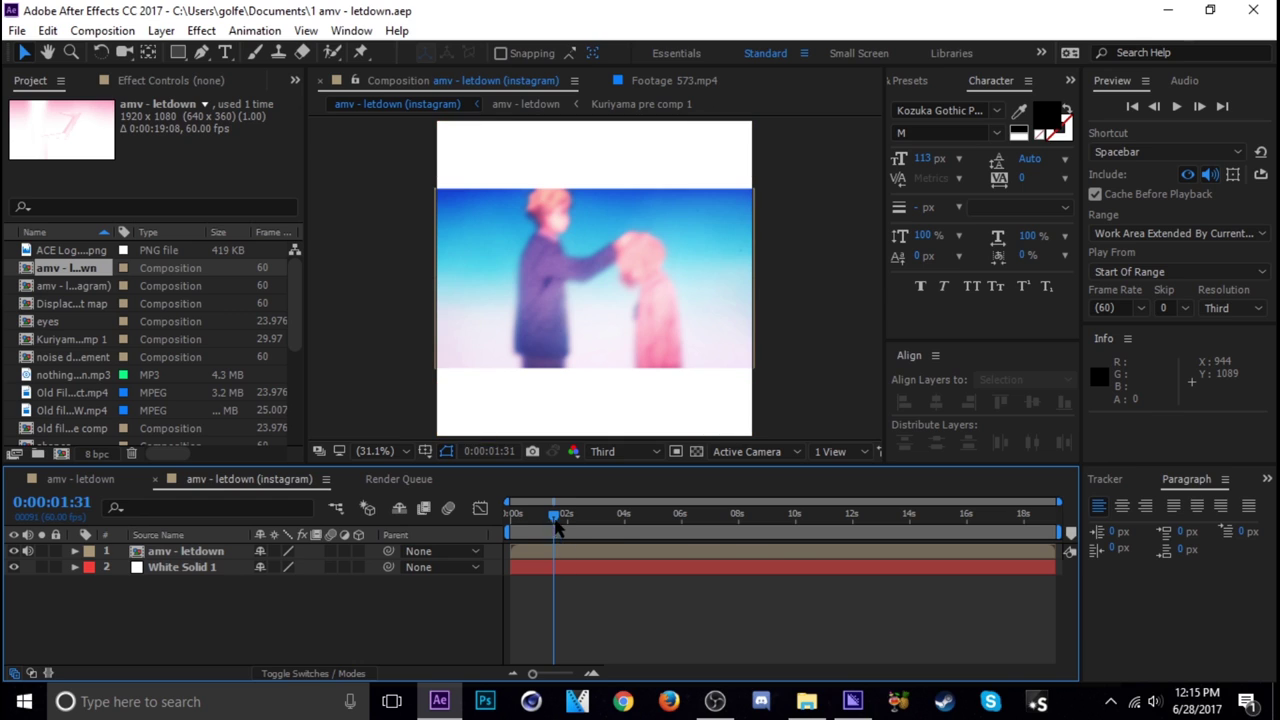
pyautogui.moveTo(554, 514)
pyautogui.mouseDown()
pyautogui.moveTo(614, 542)
pyautogui.moveTo(548, 545)
pyautogui.mouseUp()
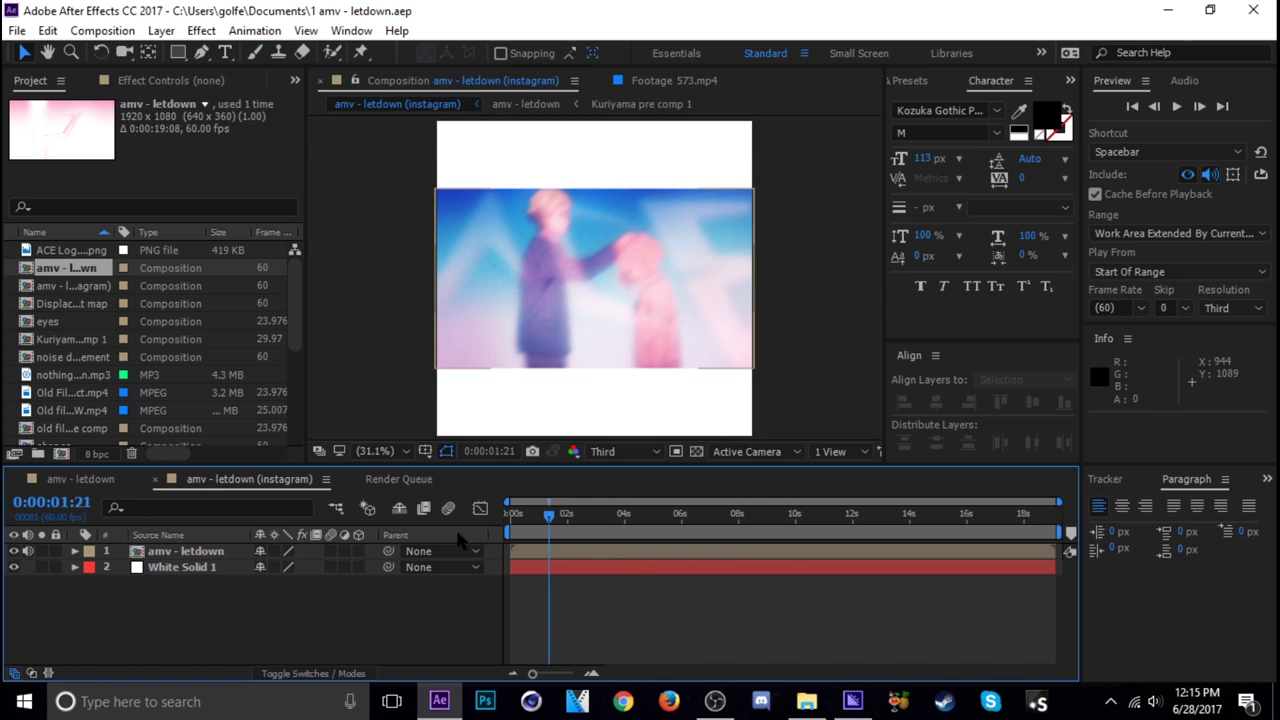
# - Review the instagram comp's Composition Settings (1080x1080, 60 fps) and accept them unchanged
pyautogui.rightClick(80, 285)
pyautogui.click(186, 295)
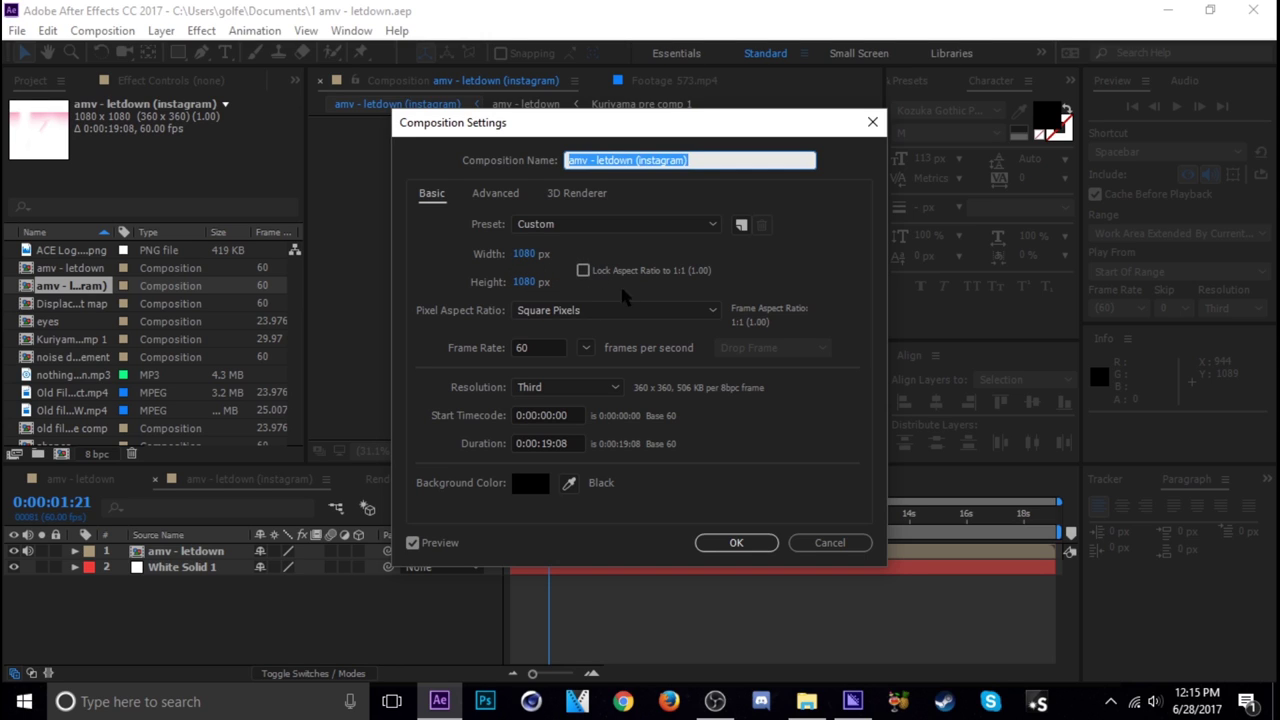
pyautogui.click(738, 546)
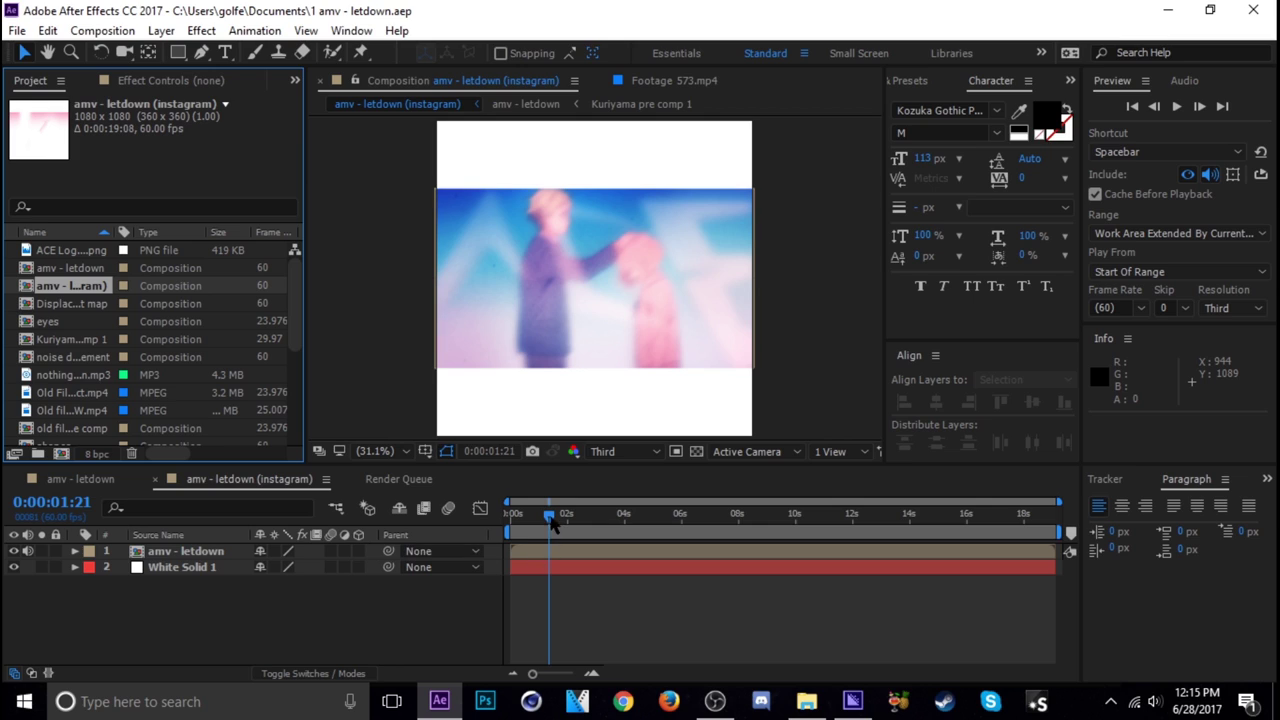
# - Play the square comp and toggle White Solid 1's visibility off and back on
pyautogui.press('space')
pyautogui.click(195, 568)
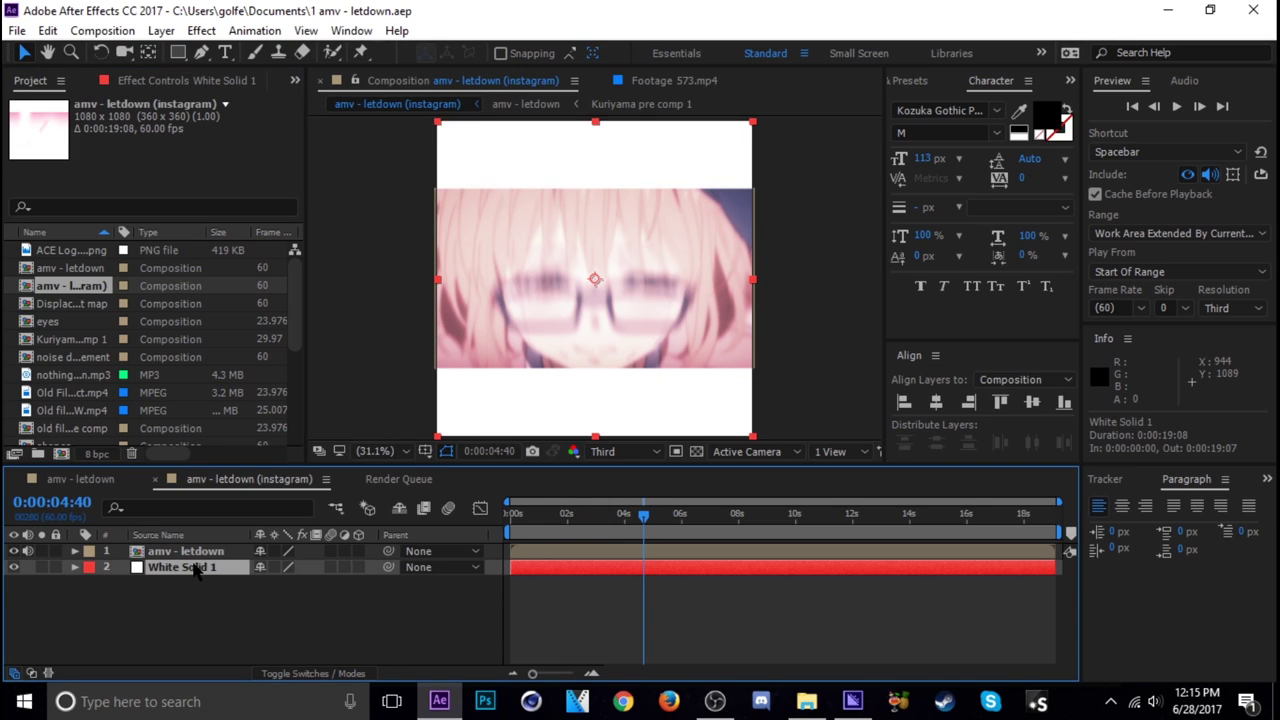
pyautogui.click(18, 585)
pyautogui.click(13, 567)
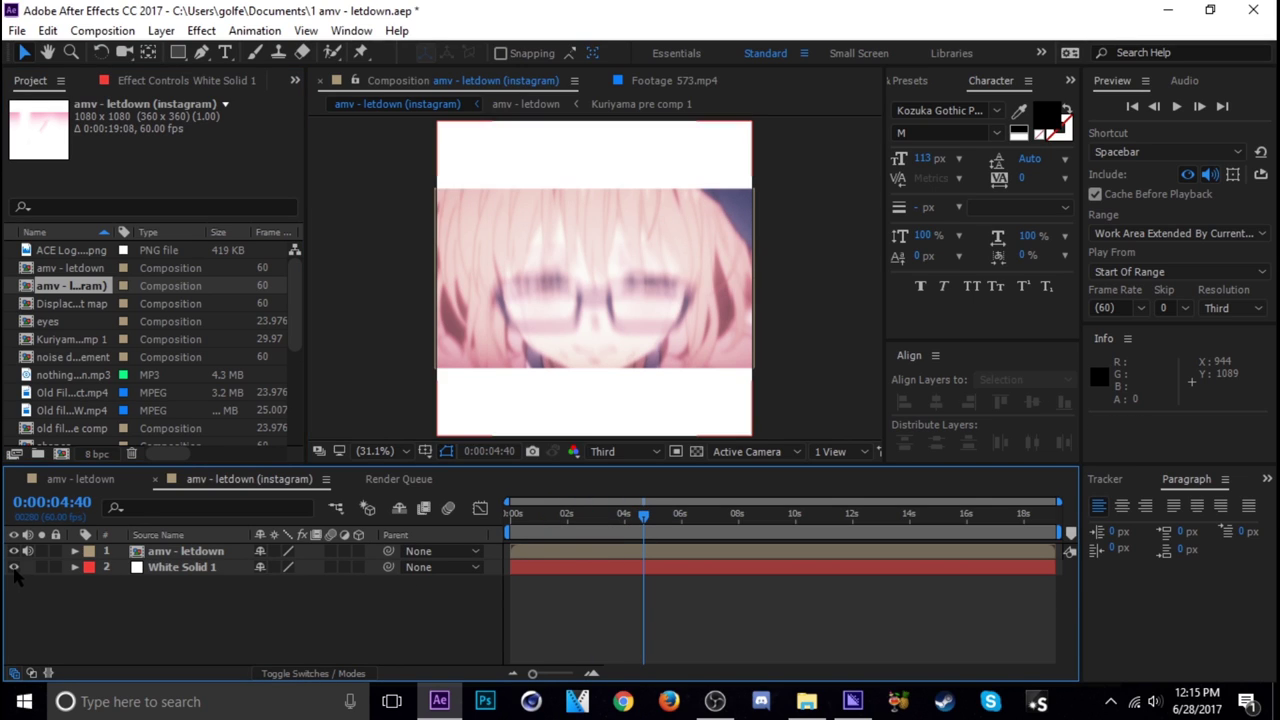
pyautogui.moveTo(630, 514)
pyautogui.mouseDown()
pyautogui.moveTo(551, 516)
pyautogui.moveTo(667, 538)
pyautogui.mouseUp()
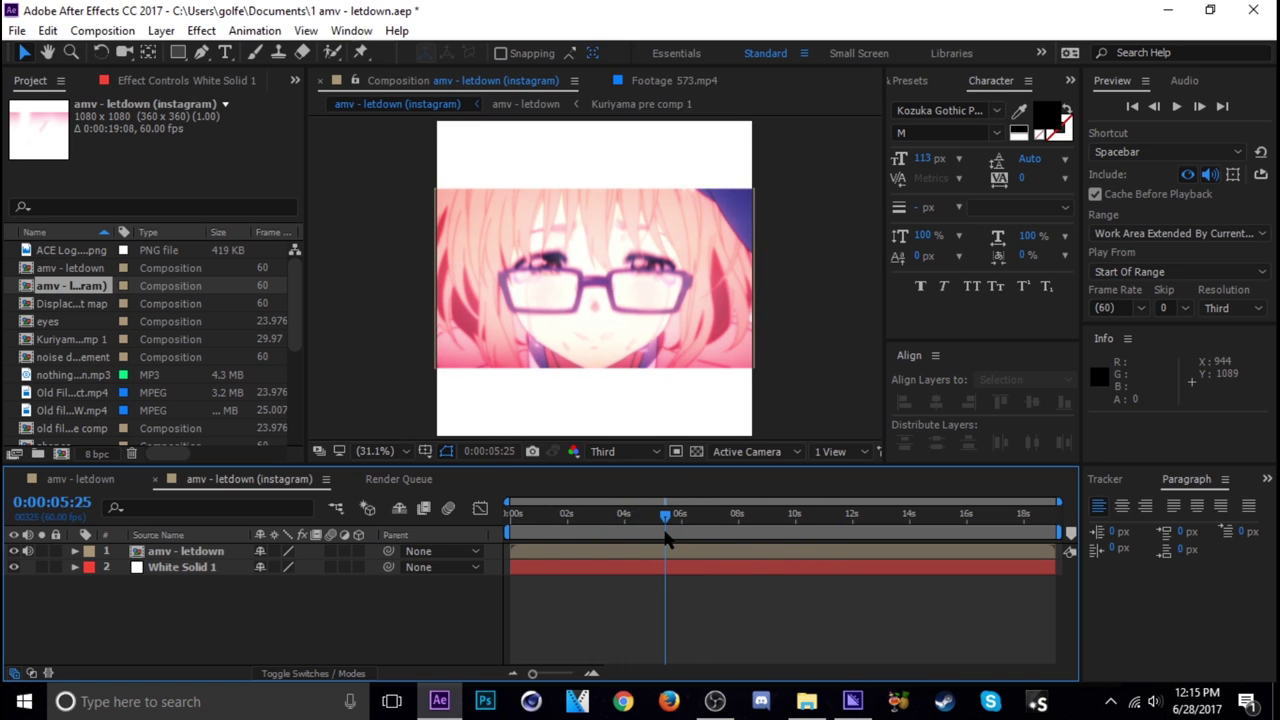
# - Add the instagram comp to the render queue and send it to Media Encoder
pyautogui.hotkey('ctrl', 'm')
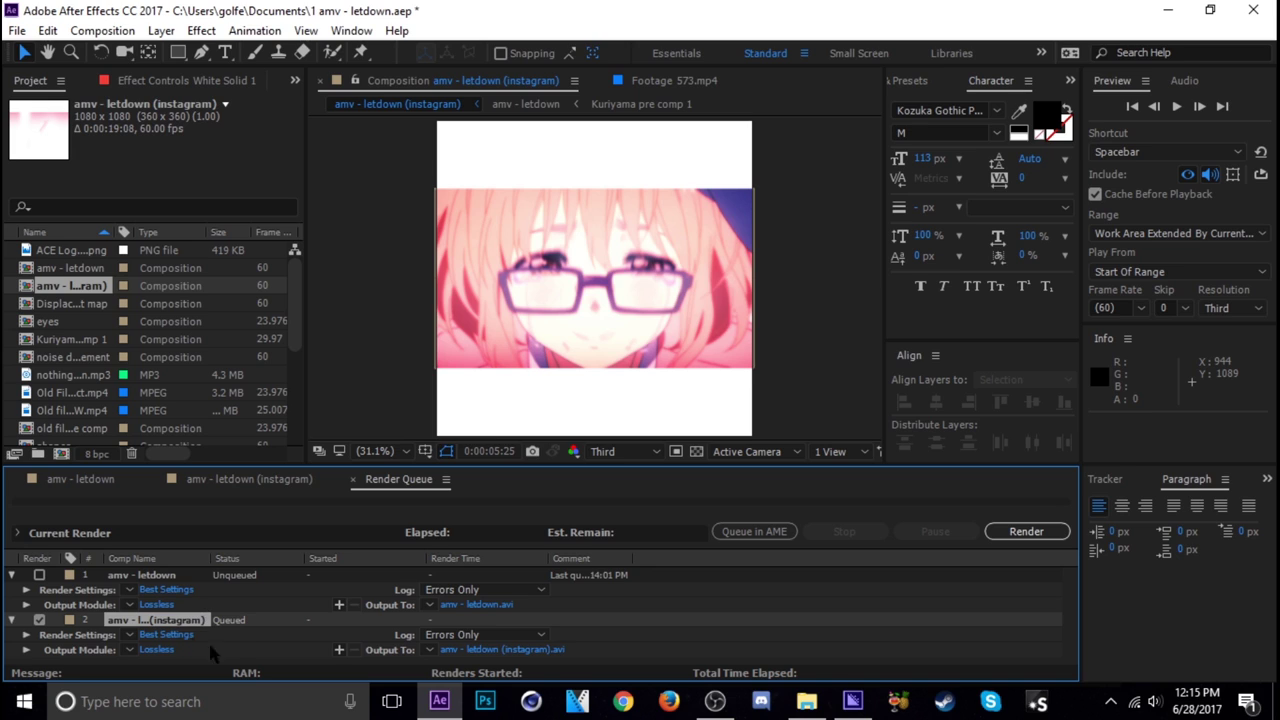
pyautogui.click(755, 533)
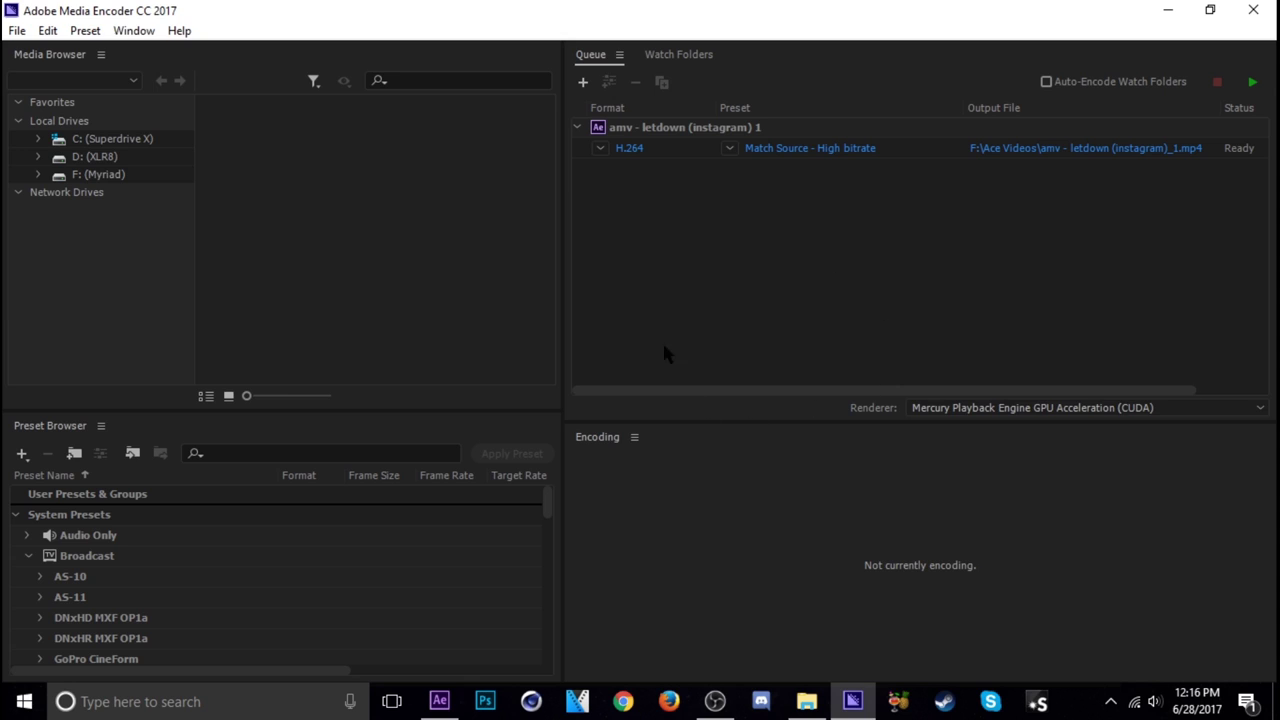
pyautogui.moveTo(760, 390); pyautogui.dragTo(634, 390)
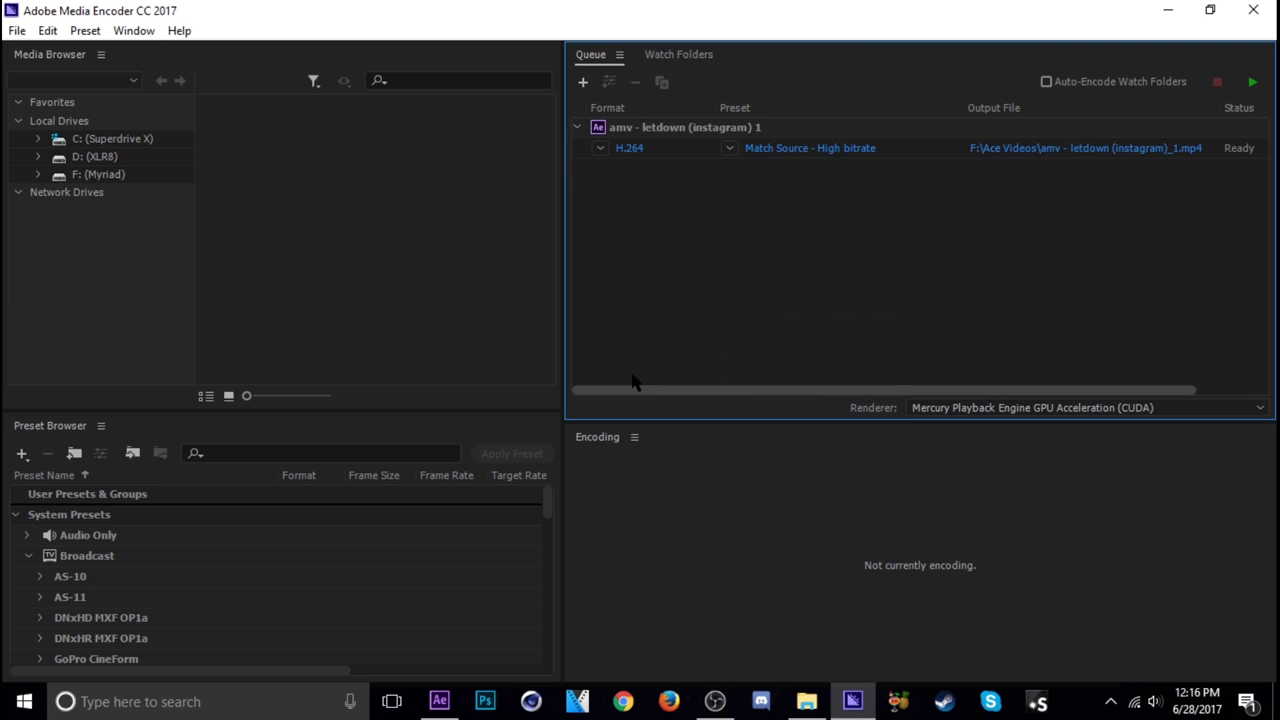
# - Minimize Media Encoder, delete both render queue items, and scrub the amv - letdown timeline
pyautogui.click(1167, 10)
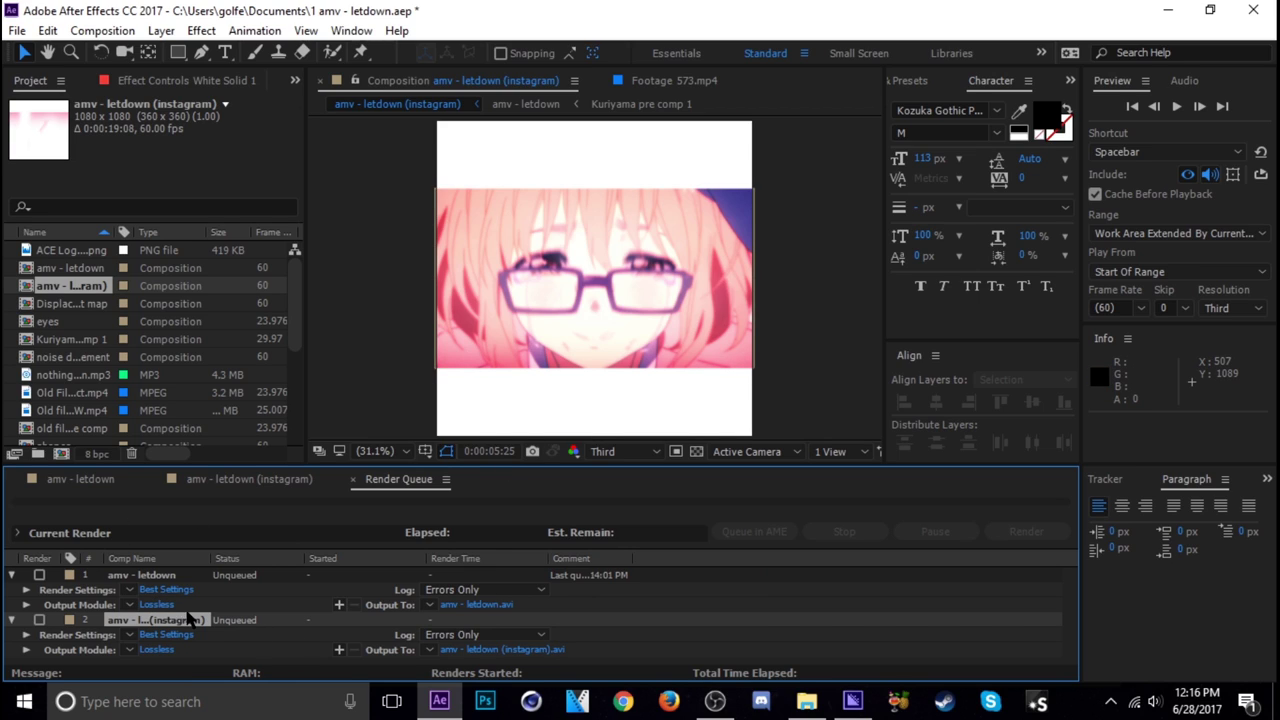
pyautogui.keyDown('shift'); pyautogui.click(160, 577); pyautogui.keyUp('shift')
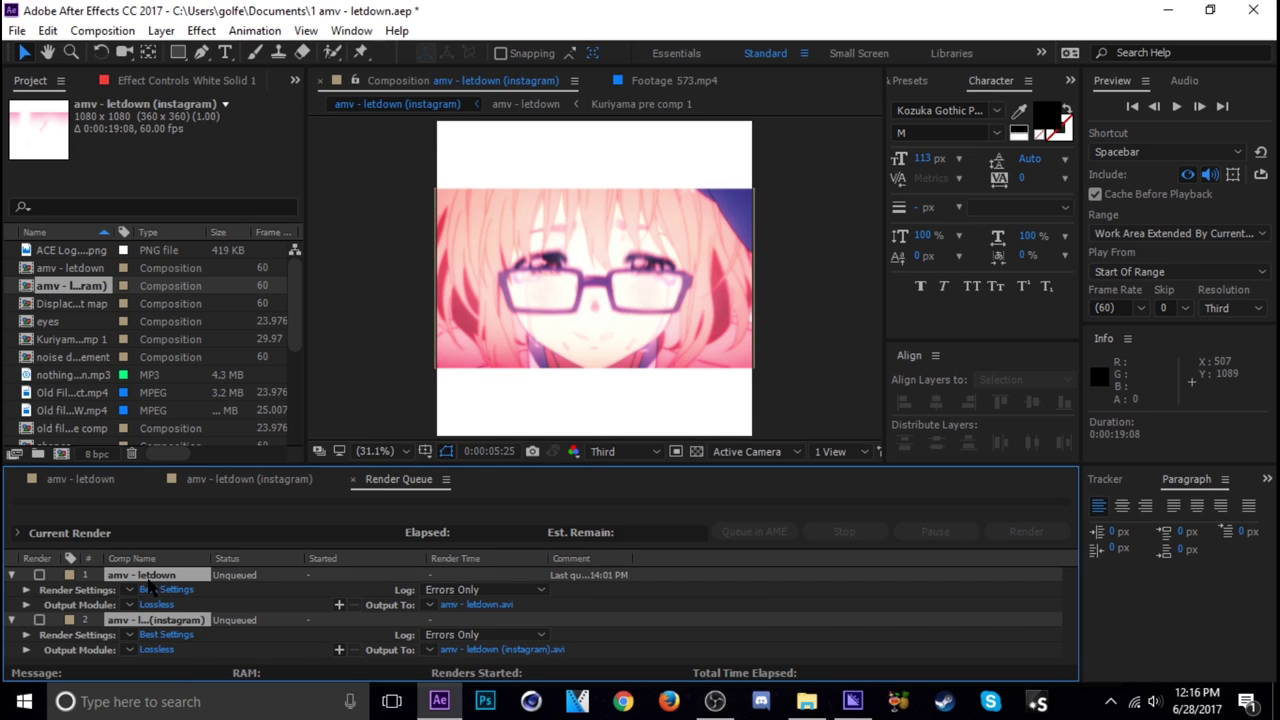
pyautogui.press('Delete')
pyautogui.click(94, 485)
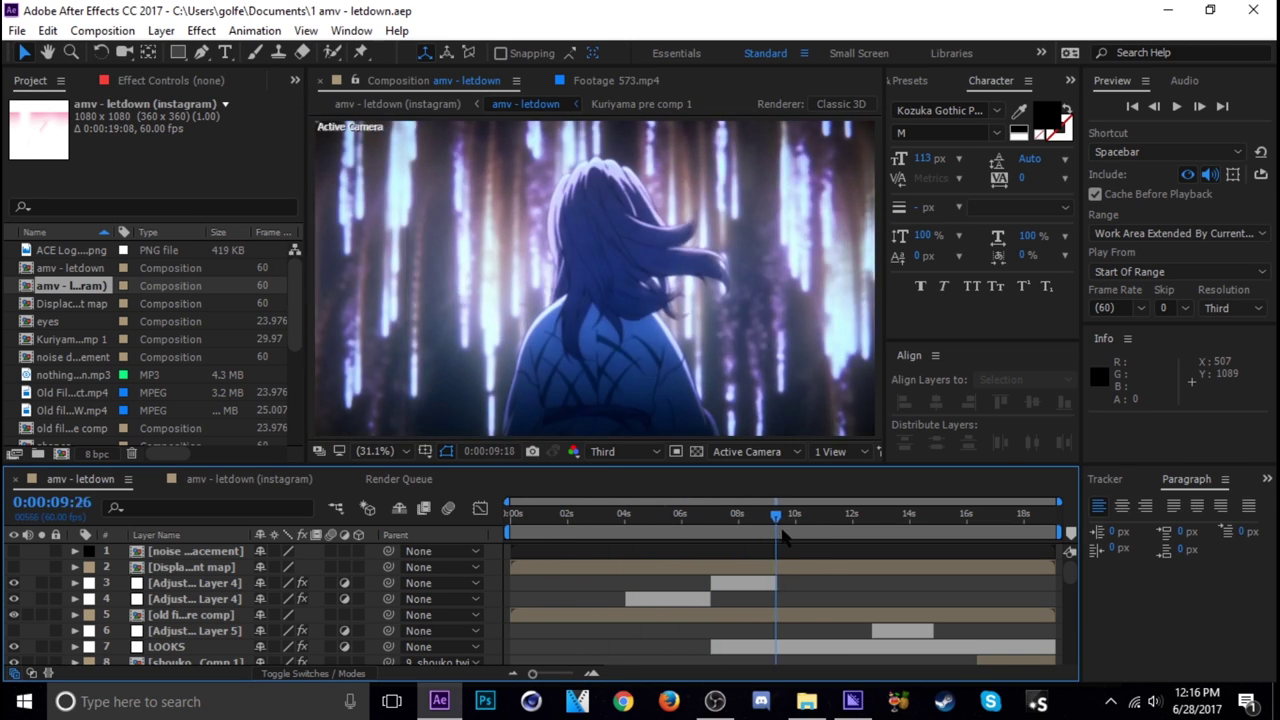
pyautogui.moveTo(572, 527)
pyautogui.mouseDown()
pyautogui.moveTo(637, 528)
pyautogui.moveTo(570, 532)
pyautogui.mouseUp()
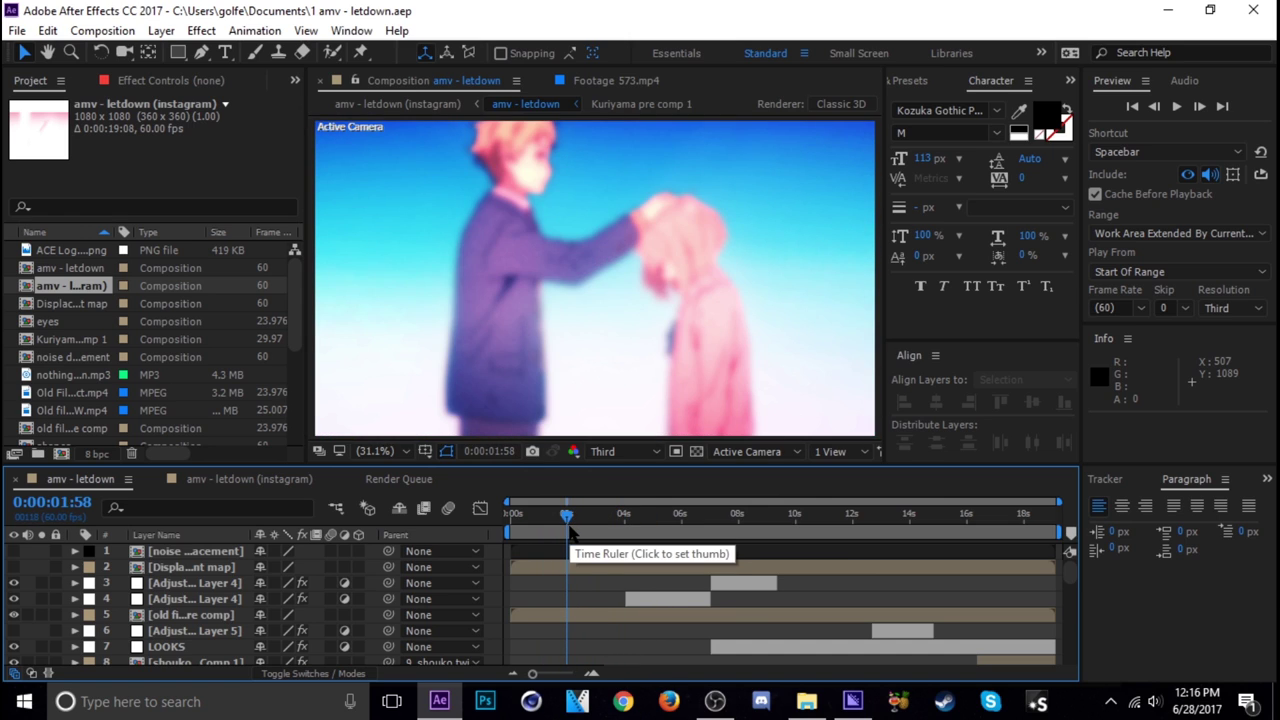
# - Set the output module format to QuickTime and render both letdown comps to MOV
pyautogui.hotkey('ctrl', 'm')
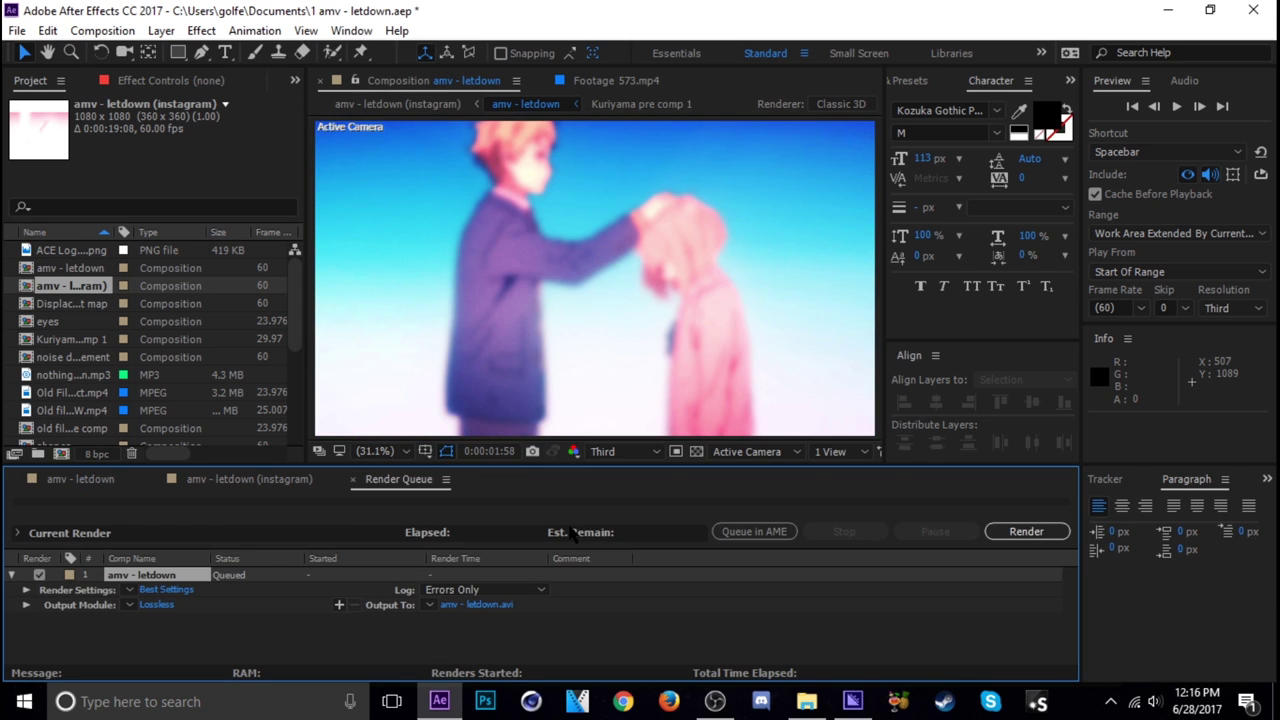
pyautogui.click(156, 605)
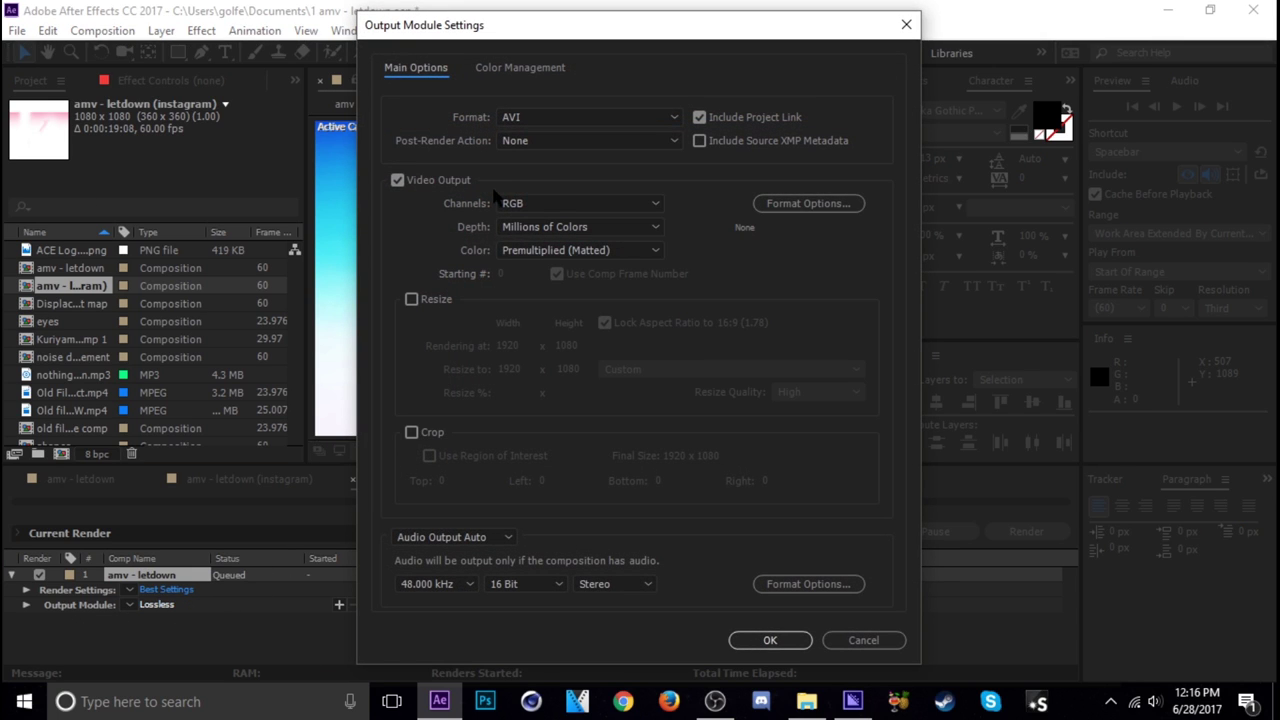
pyautogui.click(537, 119)
pyautogui.click(558, 327)
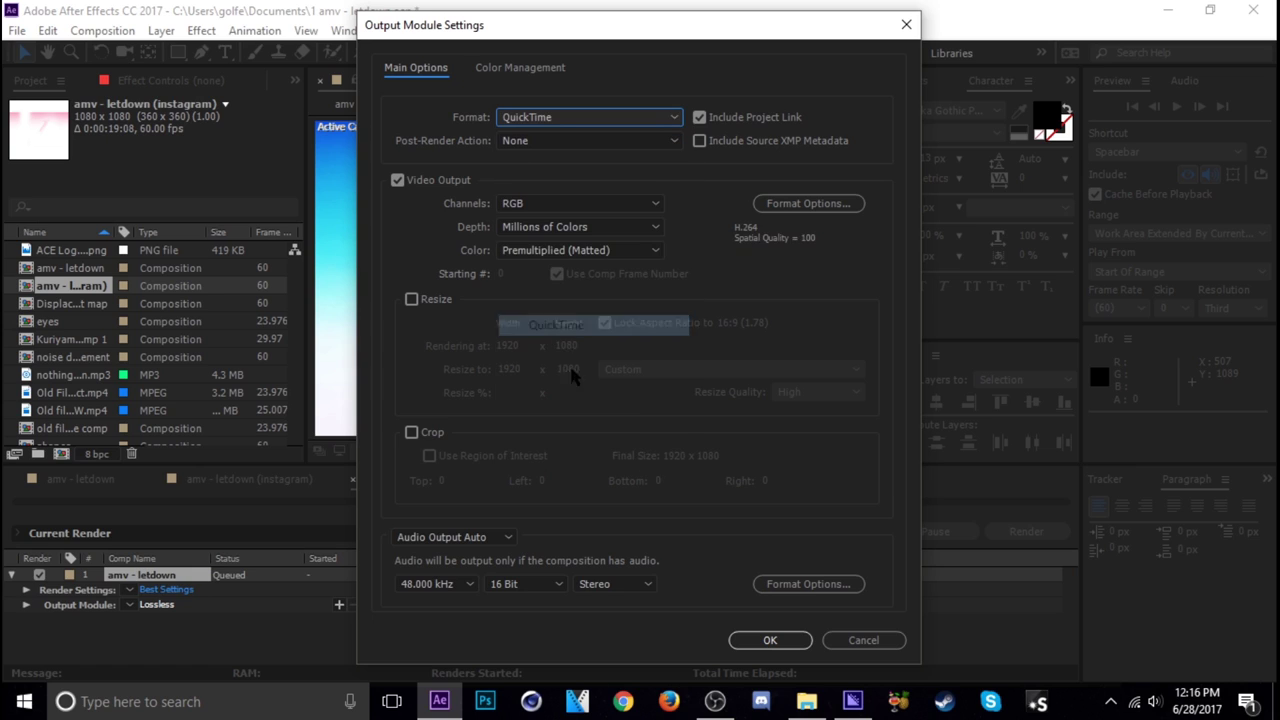
pyautogui.click(766, 640)
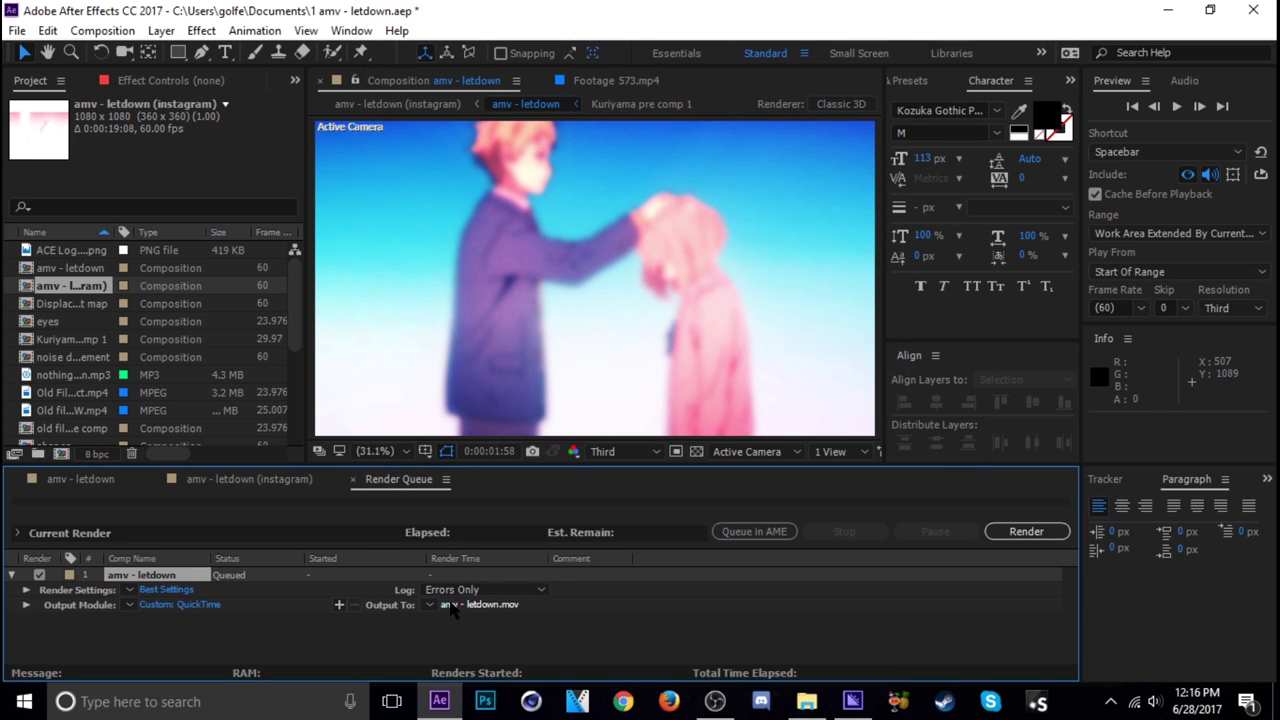
pyautogui.click(1030, 537)
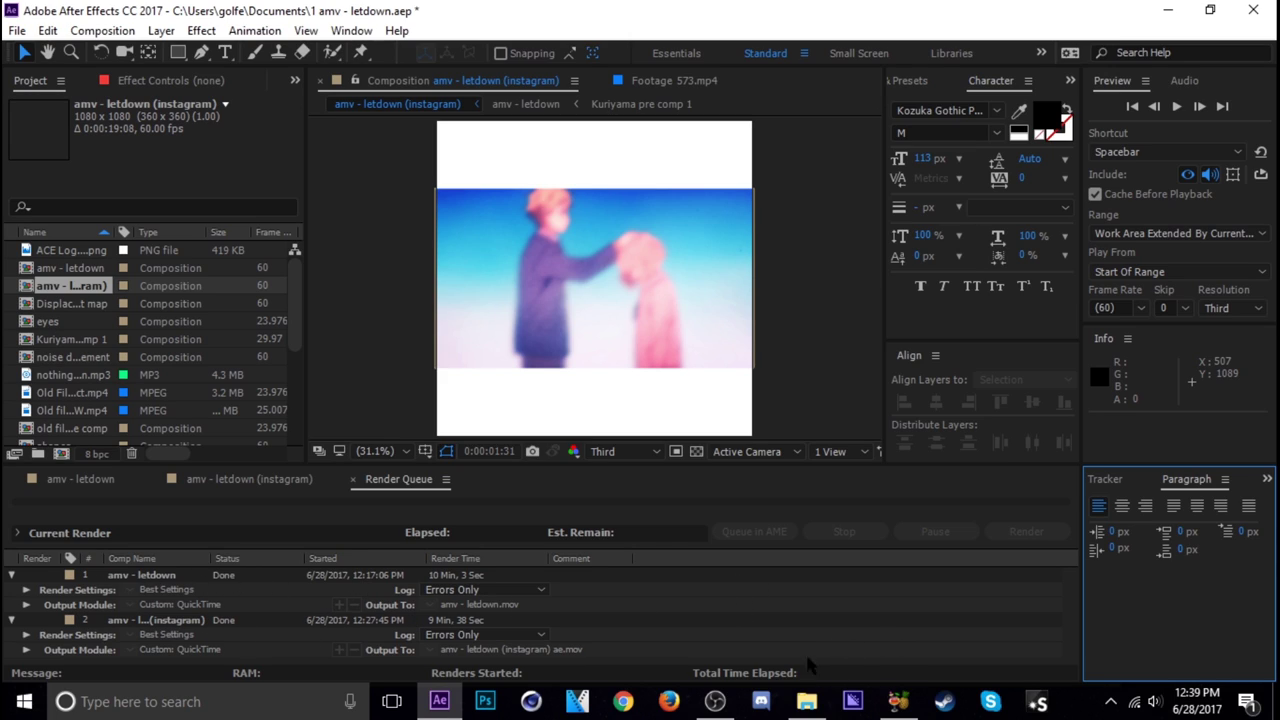
# - Open the amv - letdown MOV from the Tutorials folder as HandBrake's source
pyautogui.click(898, 701)
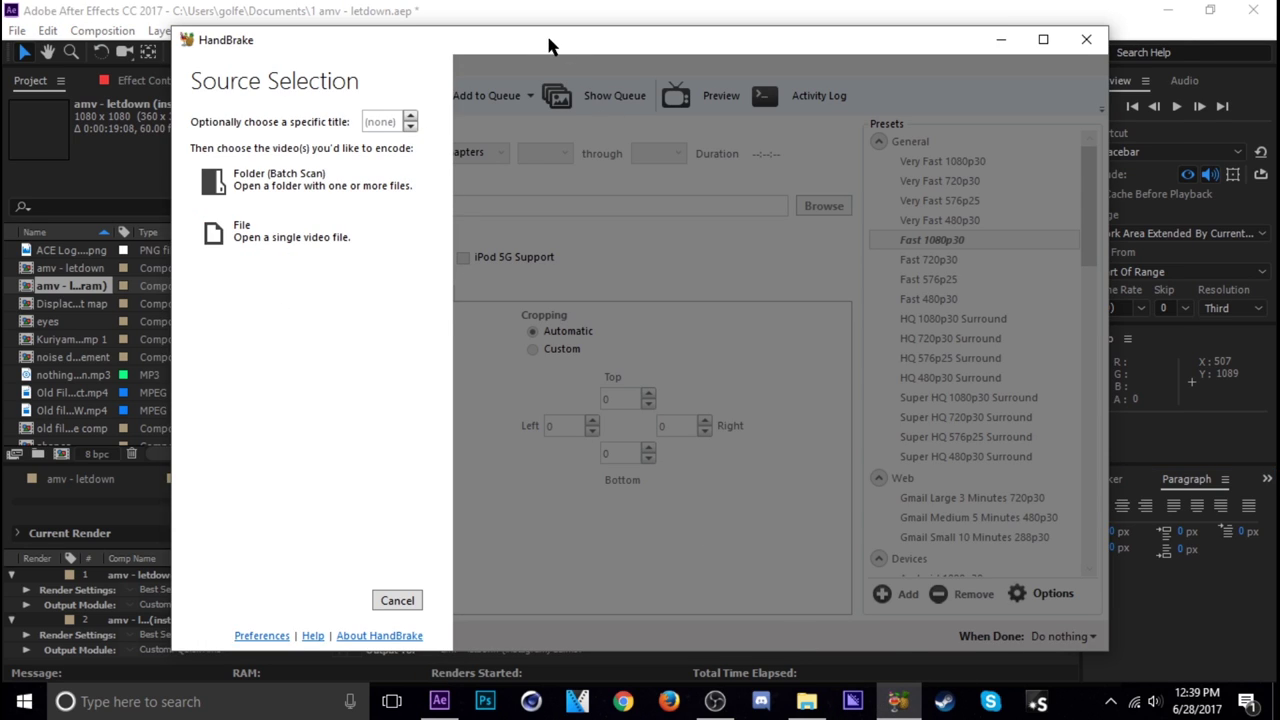
pyautogui.moveTo(550, 40); pyautogui.dragTo(624, 48)
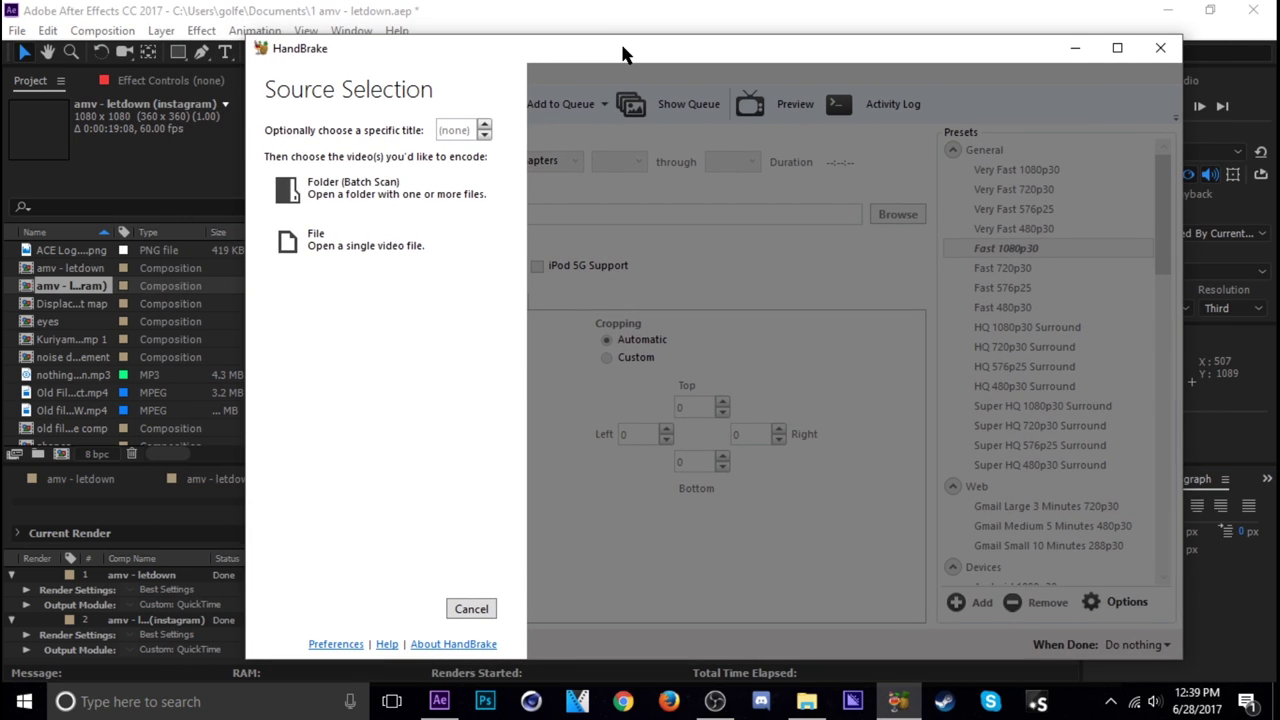
pyautogui.click(329, 244)
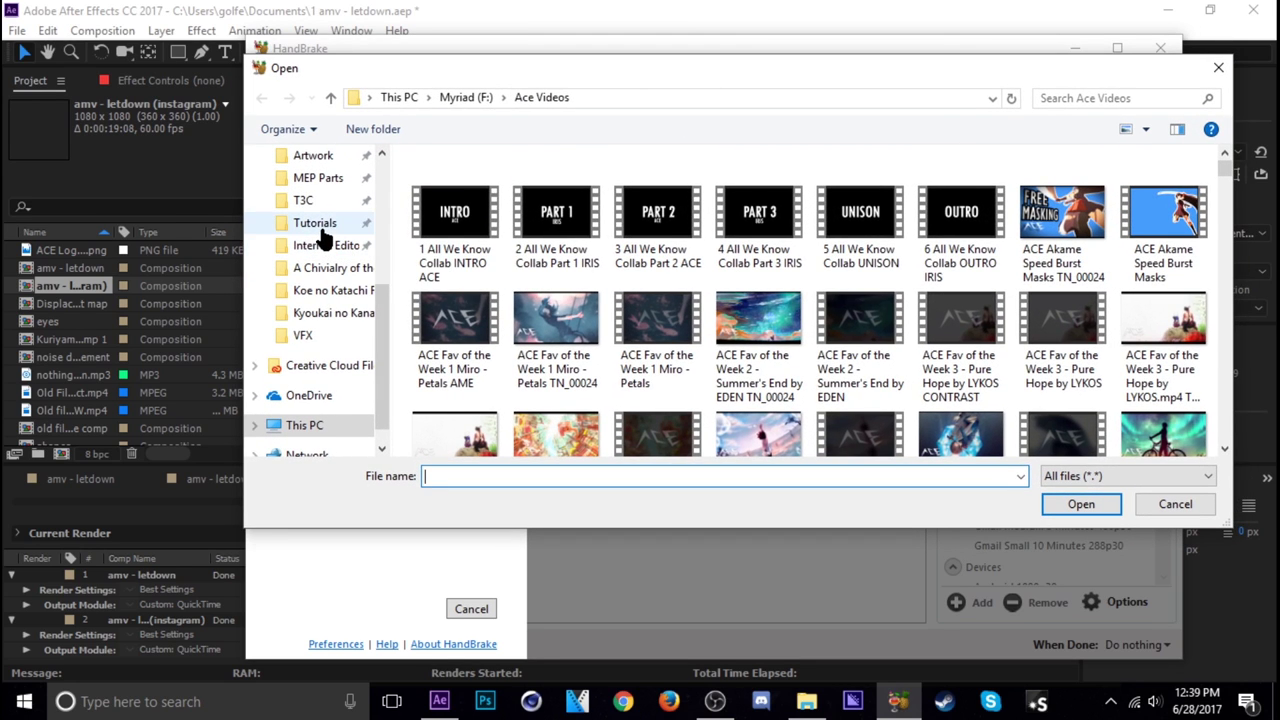
pyautogui.click(315, 223)
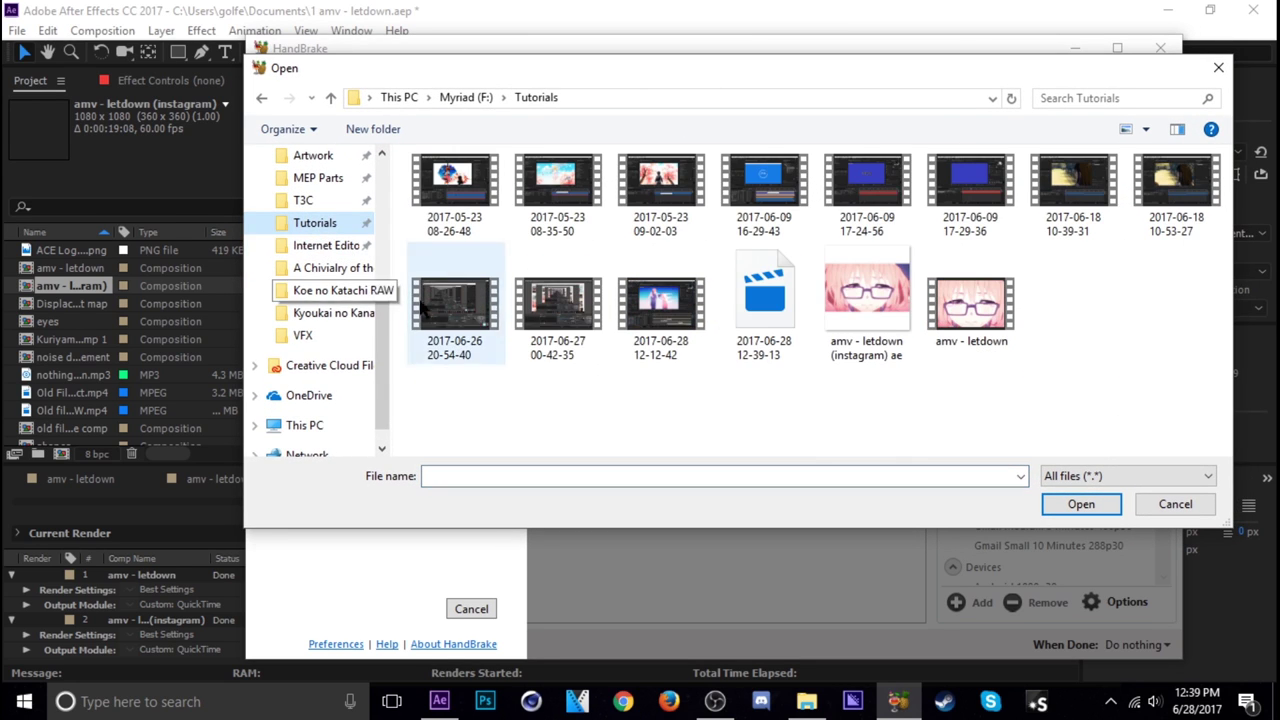
pyautogui.doubleClick(971, 328)
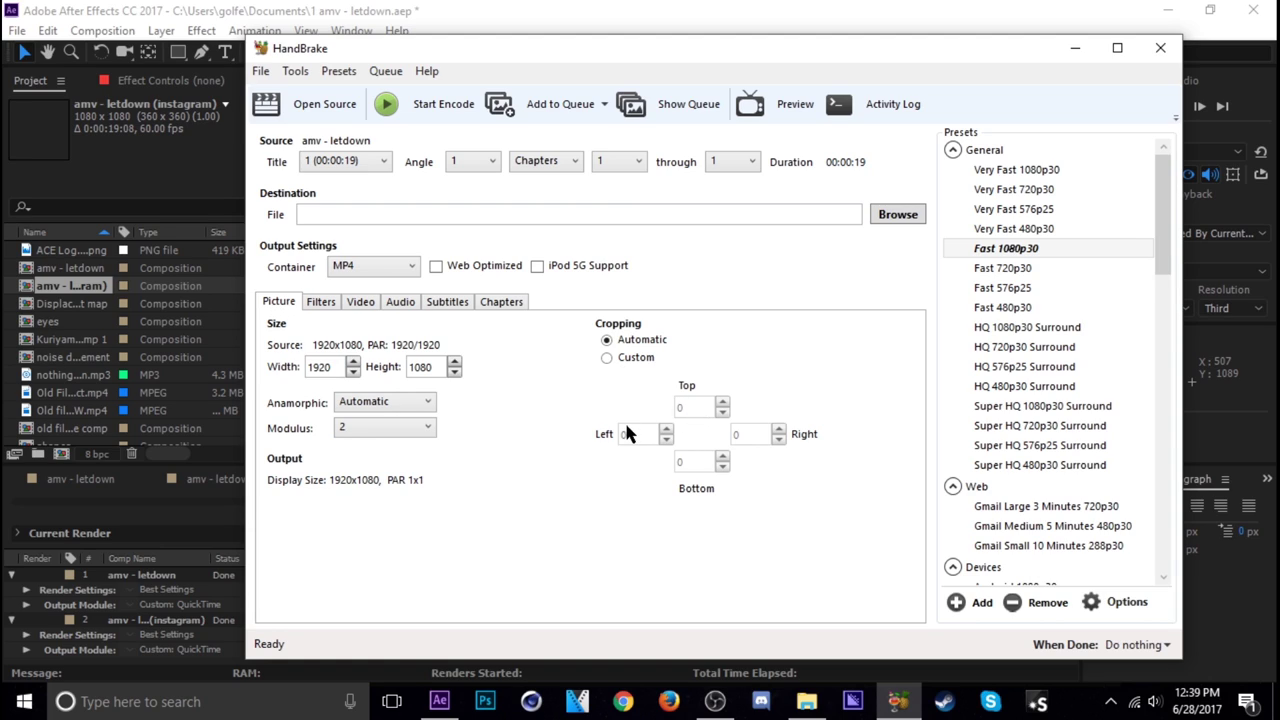
# - Set cropping to Custom and the video frame rate to 60 fps
pyautogui.click(632, 358)
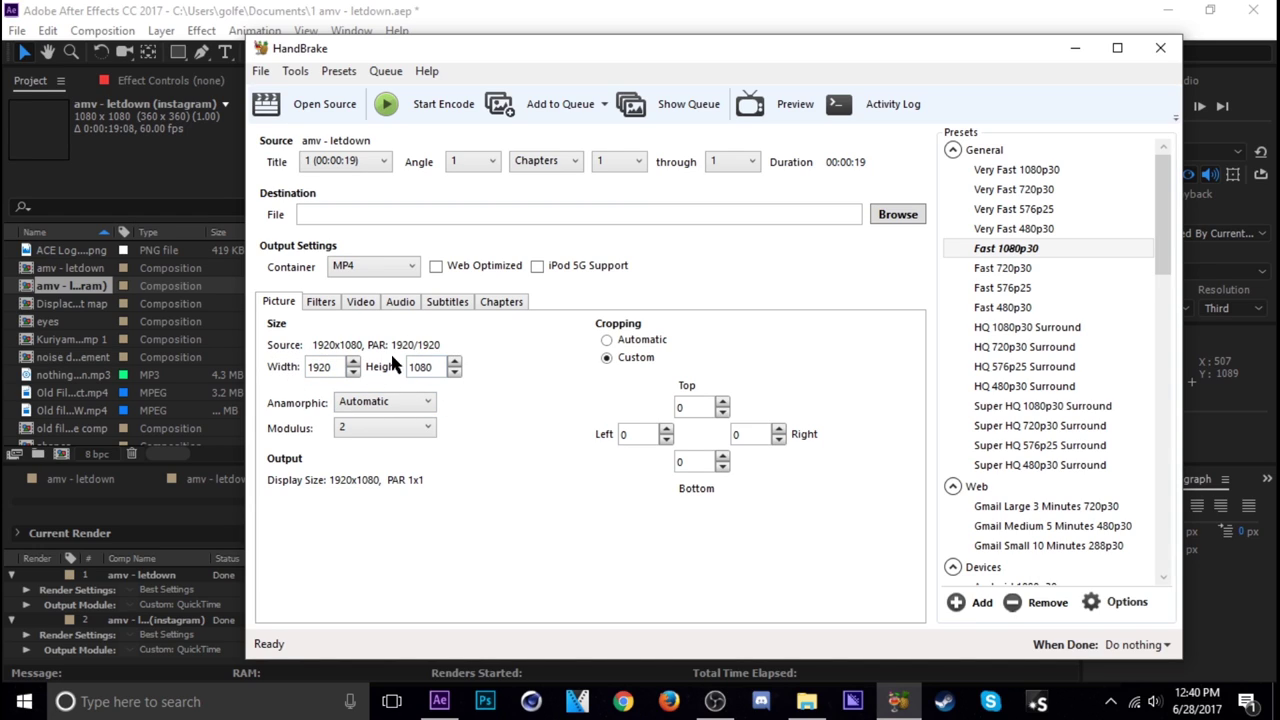
pyautogui.click(363, 305)
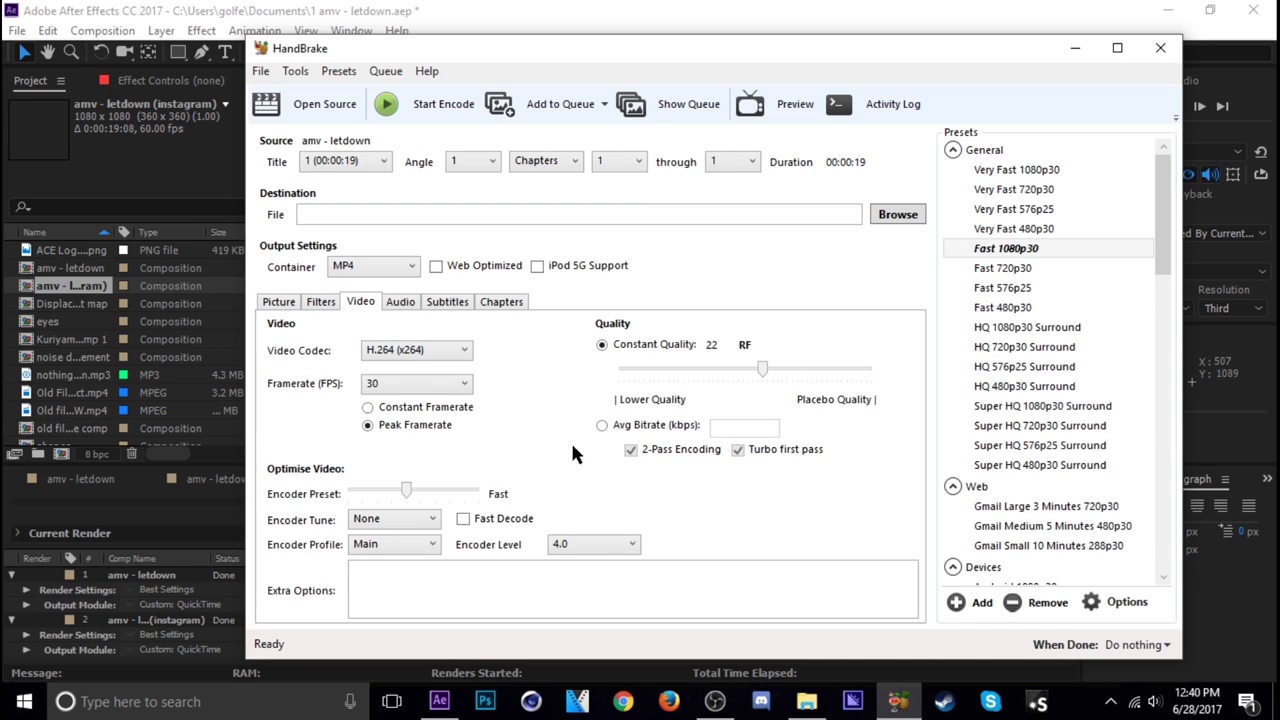
pyautogui.click(449, 384)
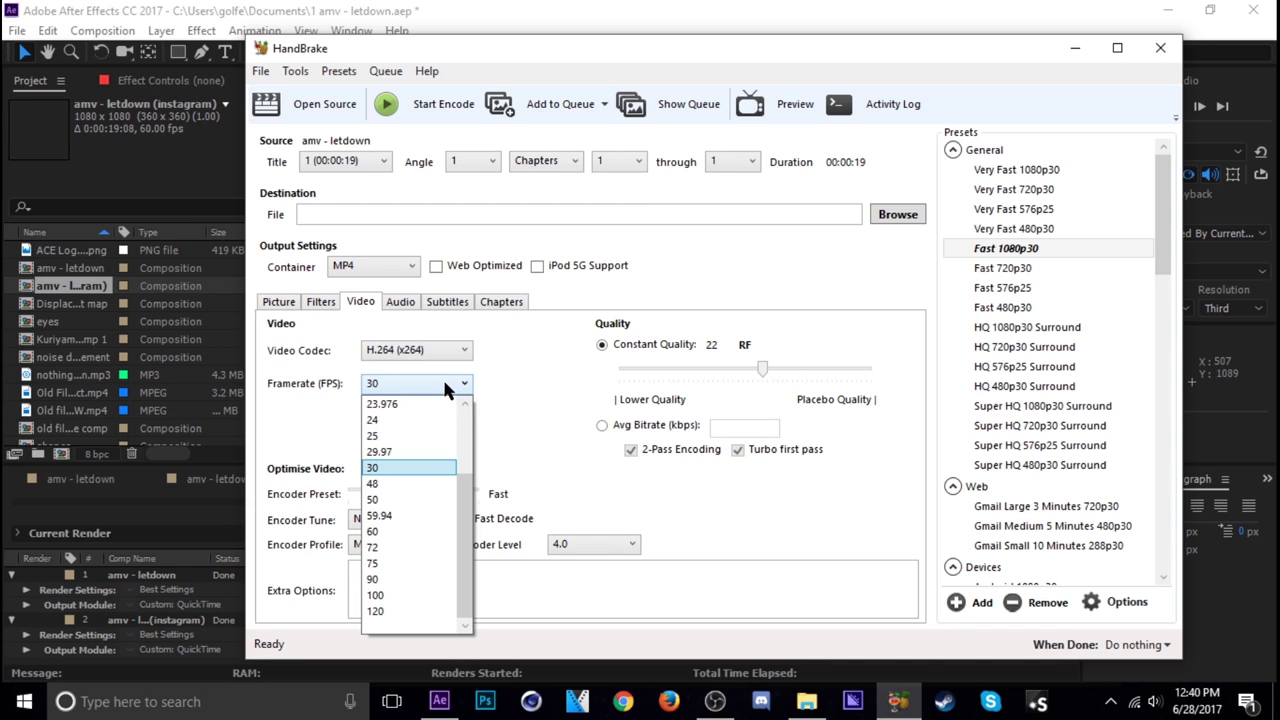
pyautogui.click(383, 533)
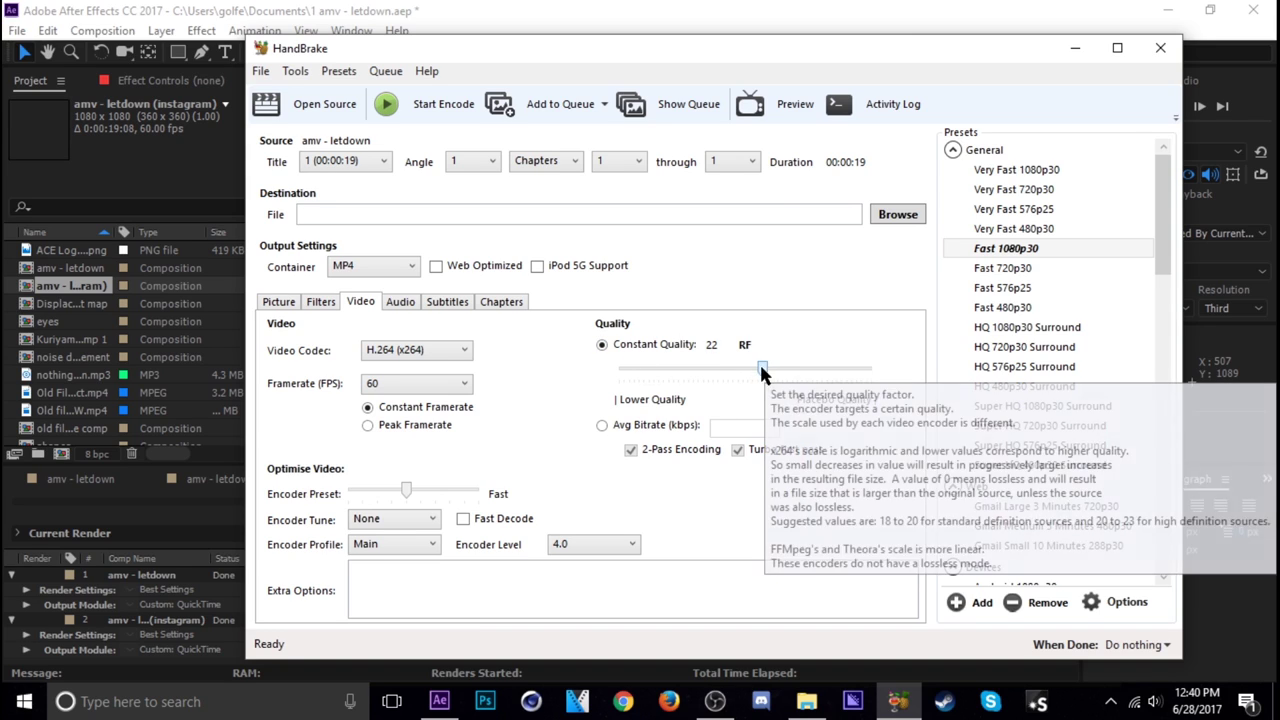
# - Set the constant quality slider to RF 10
pyautogui.moveTo(765, 365); pyautogui.dragTo(752, 369)
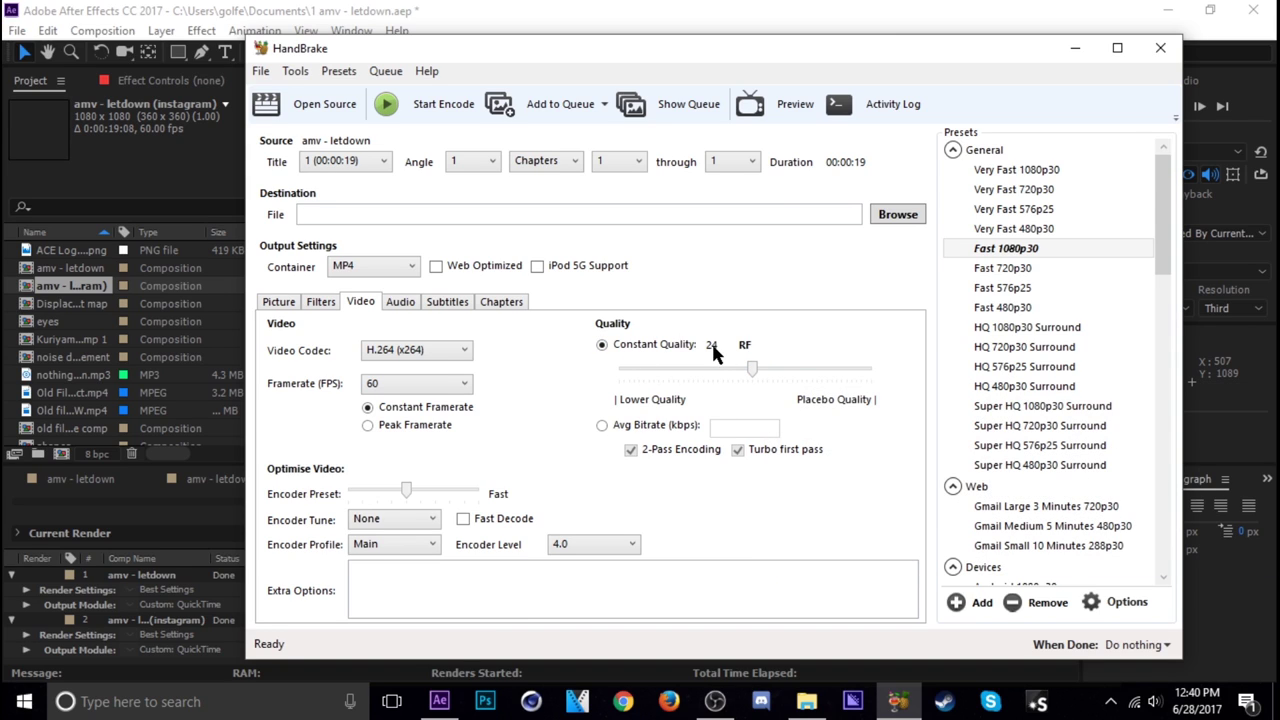
pyautogui.moveTo(752, 368); pyautogui.dragTo(801, 370)
pyautogui.moveTo(819, 368); pyautogui.dragTo(651, 369)
pyautogui.moveTo(655, 370); pyautogui.dragTo(821, 370)
# - Save the output as 'amv - letdown (Youtube).mp4' and start encoding it
pyautogui.click(324, 303)
pyautogui.click(266, 302)
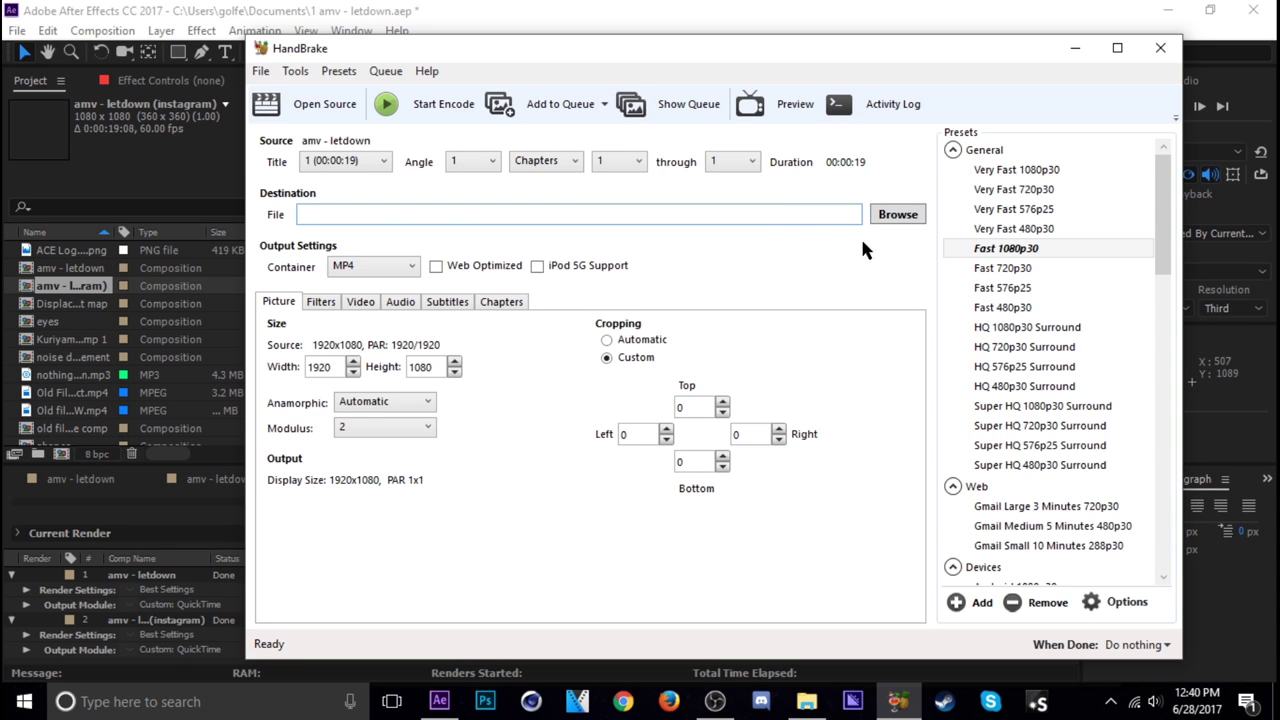
pyautogui.click(897, 215)
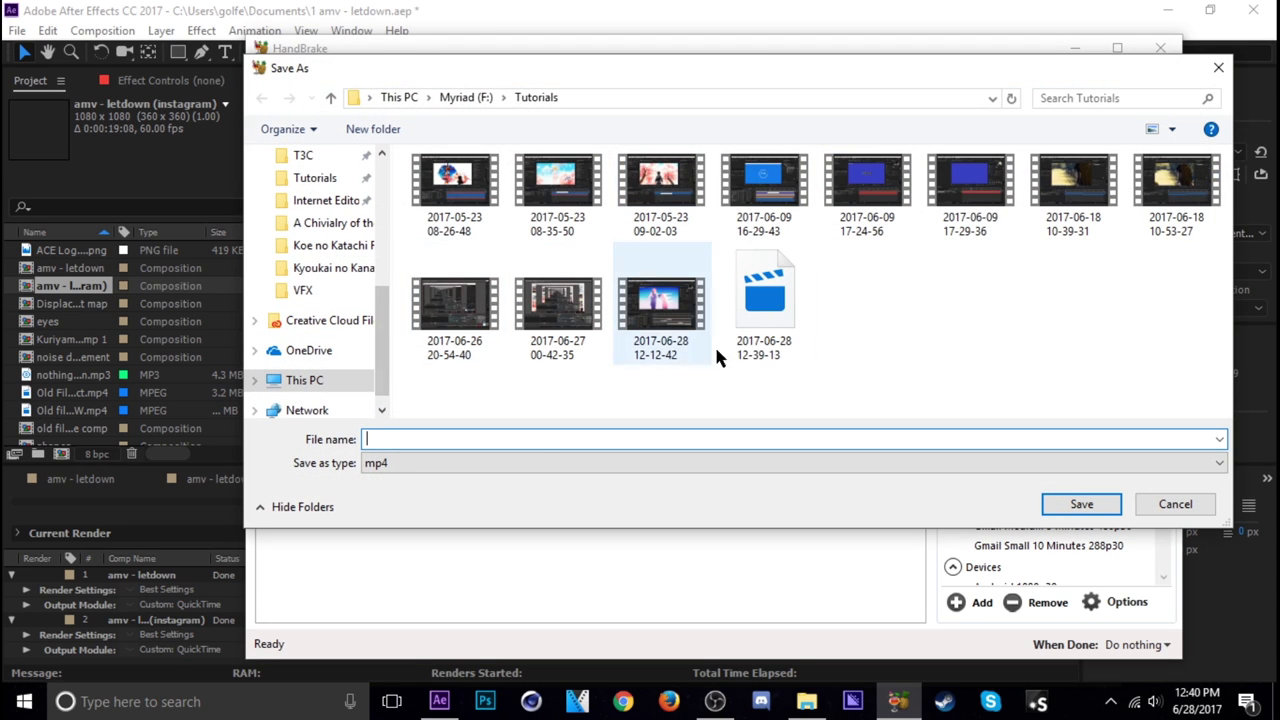
pyautogui.write('amv')
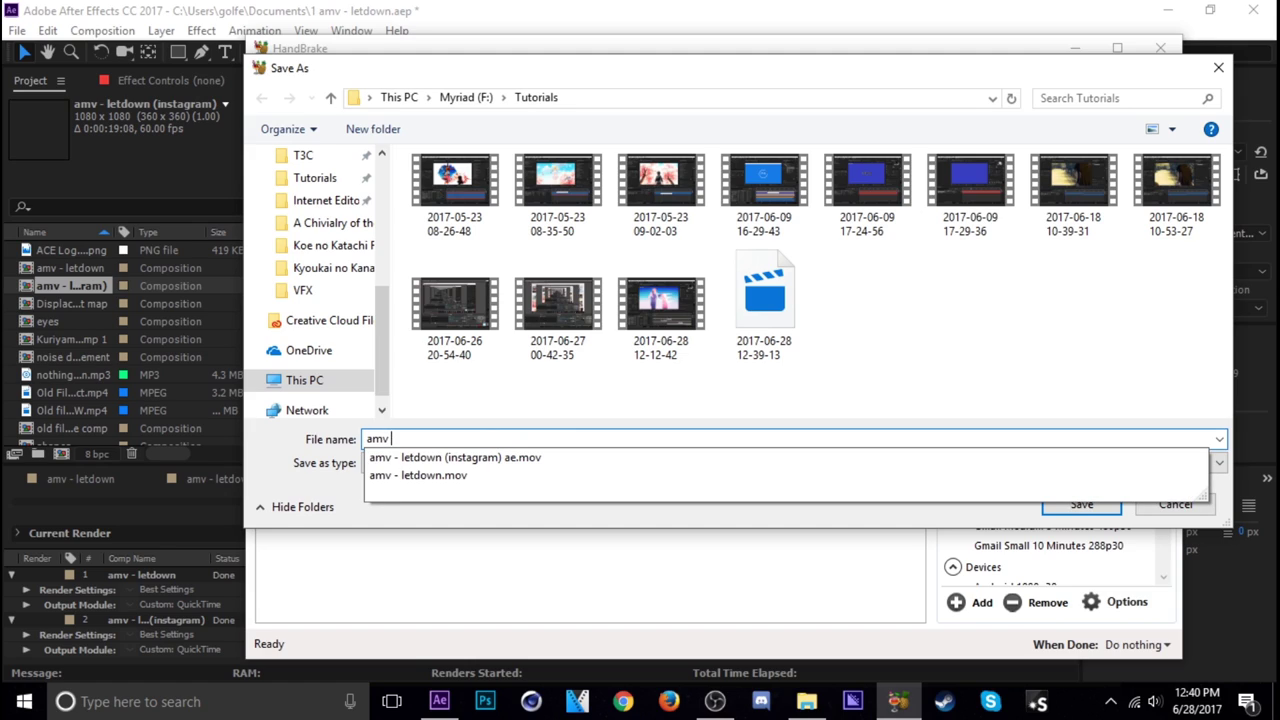
pyautogui.press('Down')
pyautogui.press('BackSpace')
pyautogui.press('BackSpace')
pyautogui.press('BackSpace')
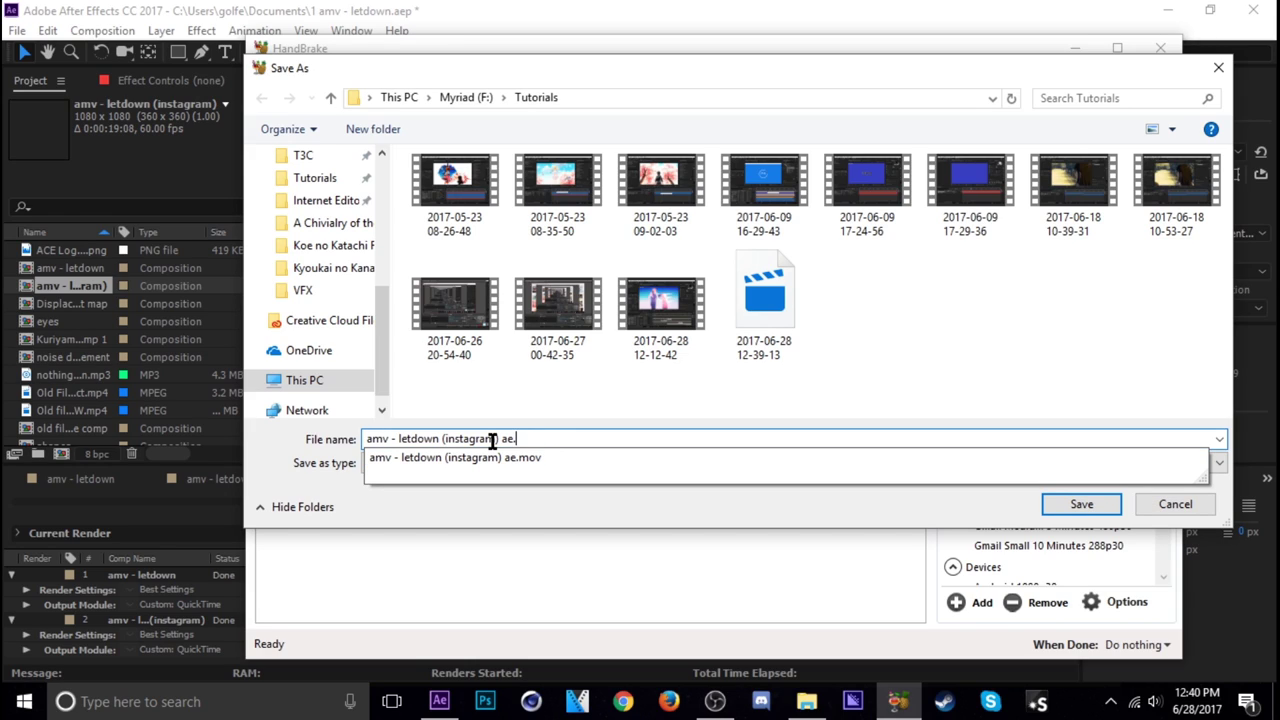
pyautogui.press('BackSpace')
pyautogui.press('BackSpace')
pyautogui.press('BackSpace')
pyautogui.press('BackSpace')
pyautogui.press('BackSpace')
pyautogui.press('BackSpace')
pyautogui.write('Youtube')
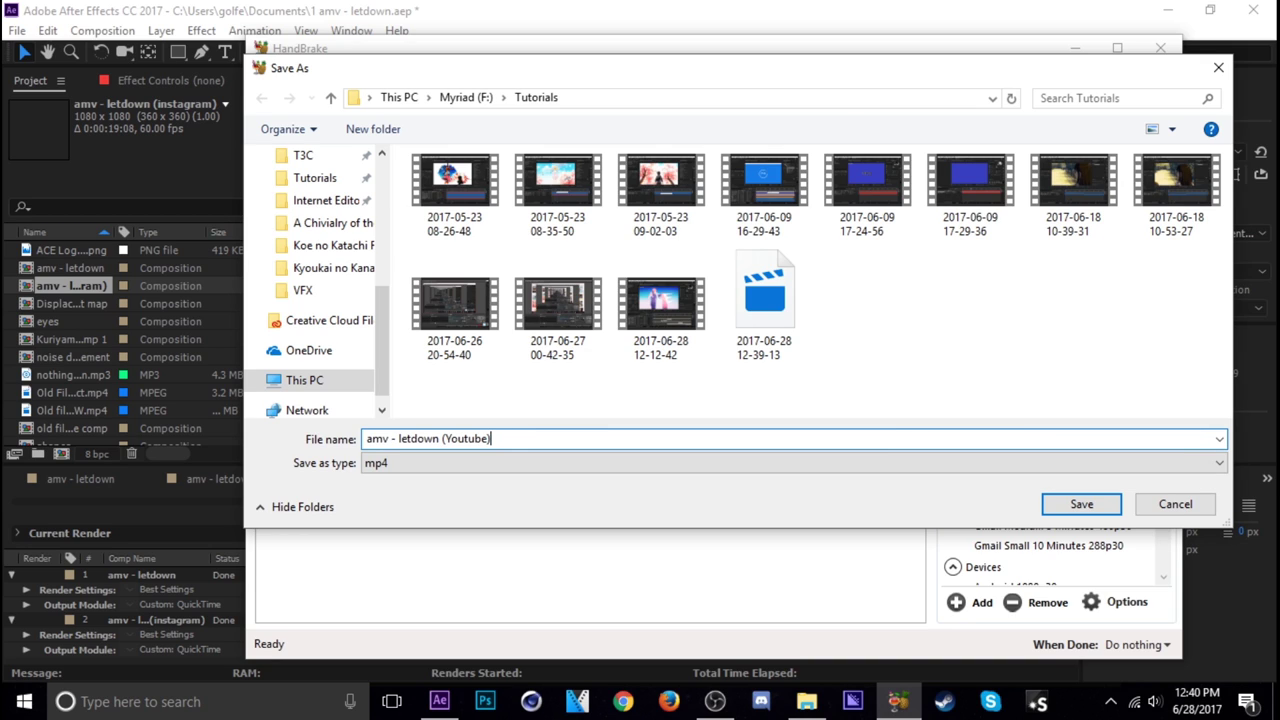
pyautogui.press('Return')
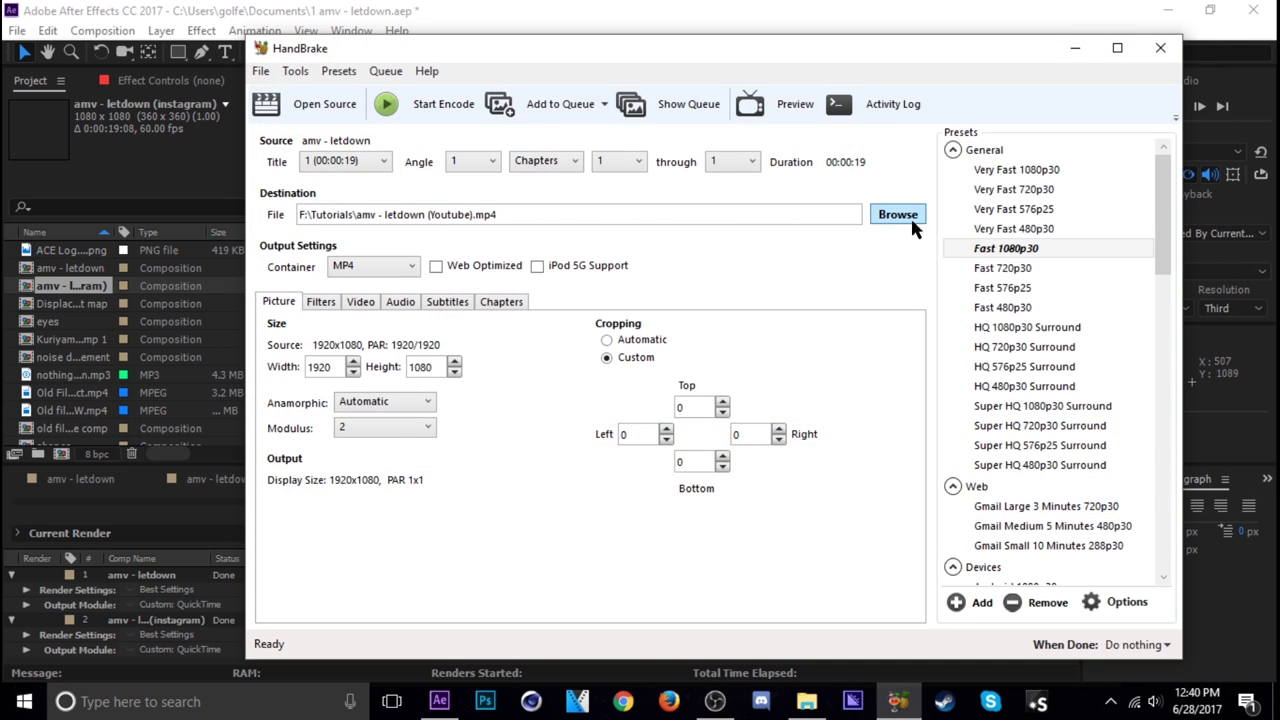
pyautogui.click(418, 106)
# - Load the instagram ae render as the source and check the video stays 60 fps, RF 10
pyautogui.click(298, 113)
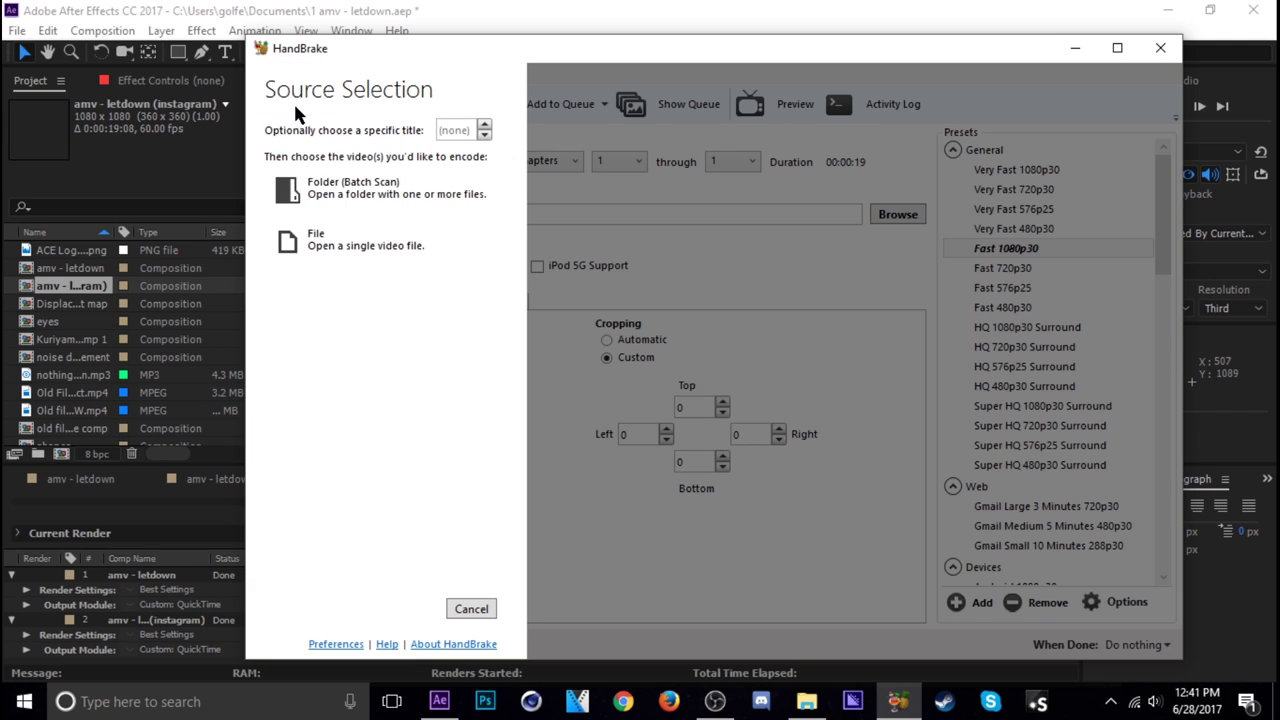
pyautogui.click(351, 323)
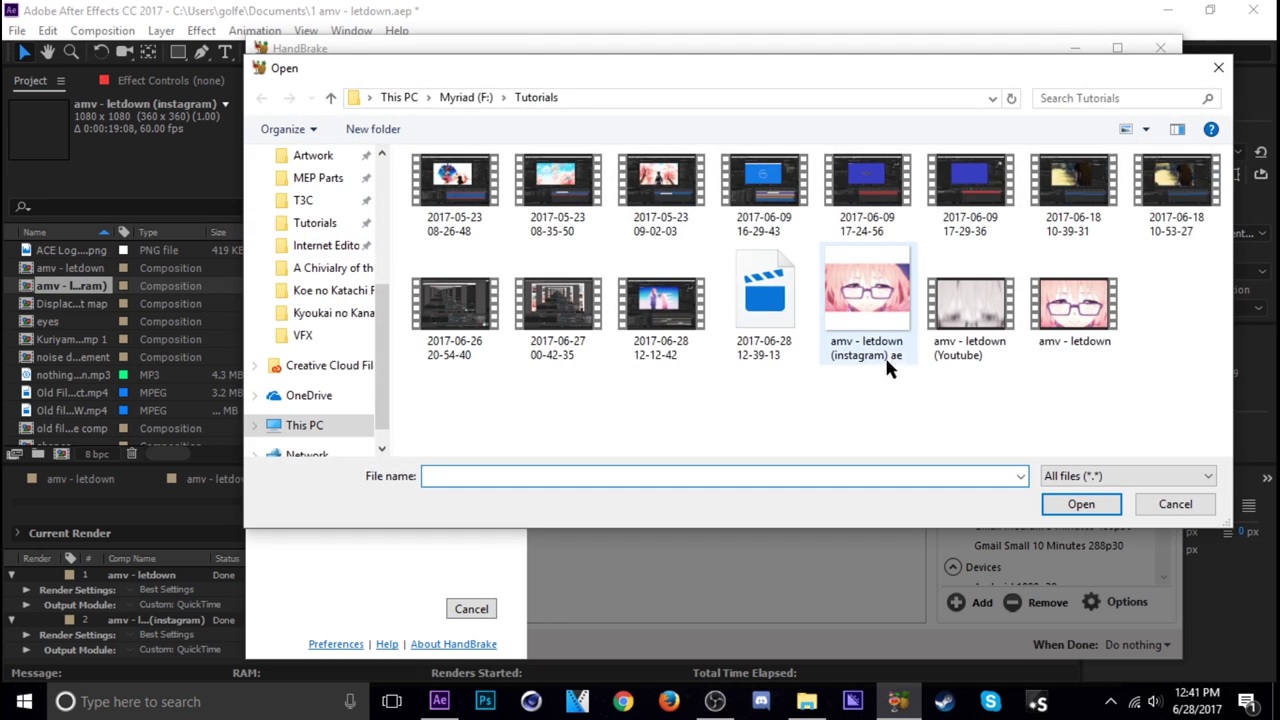
pyautogui.doubleClick(968, 320)
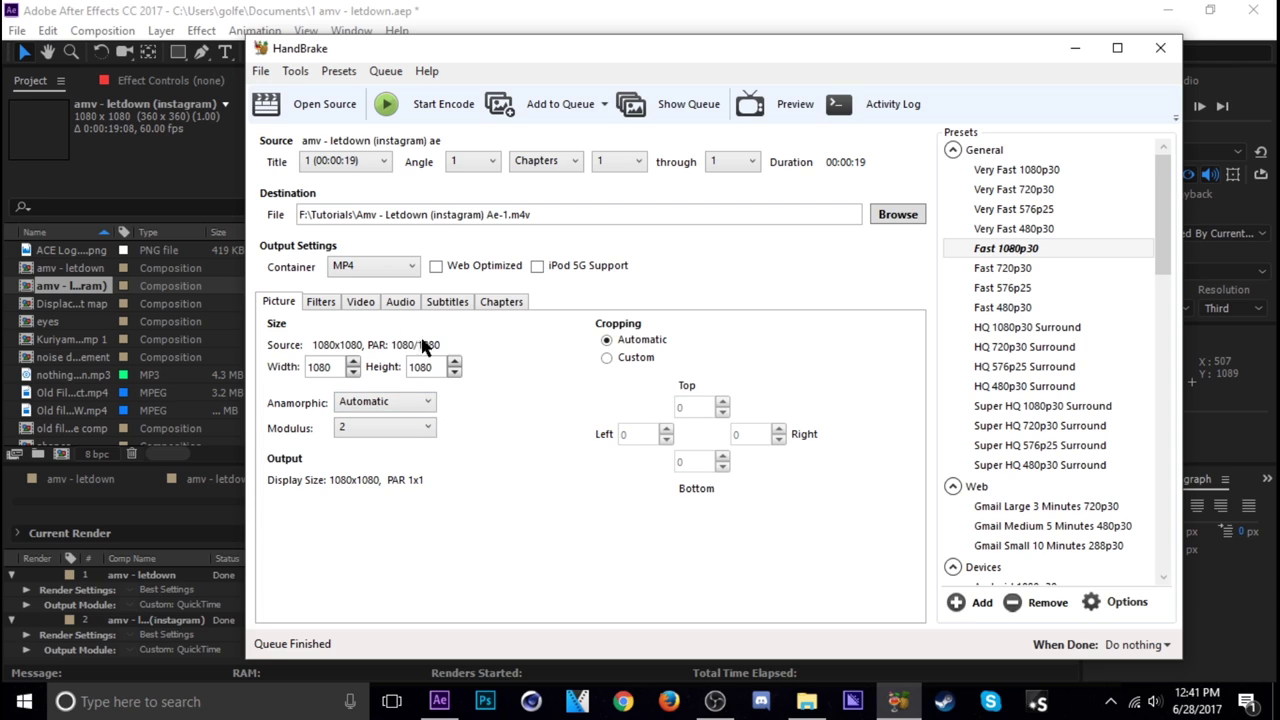
pyautogui.click(360, 301)
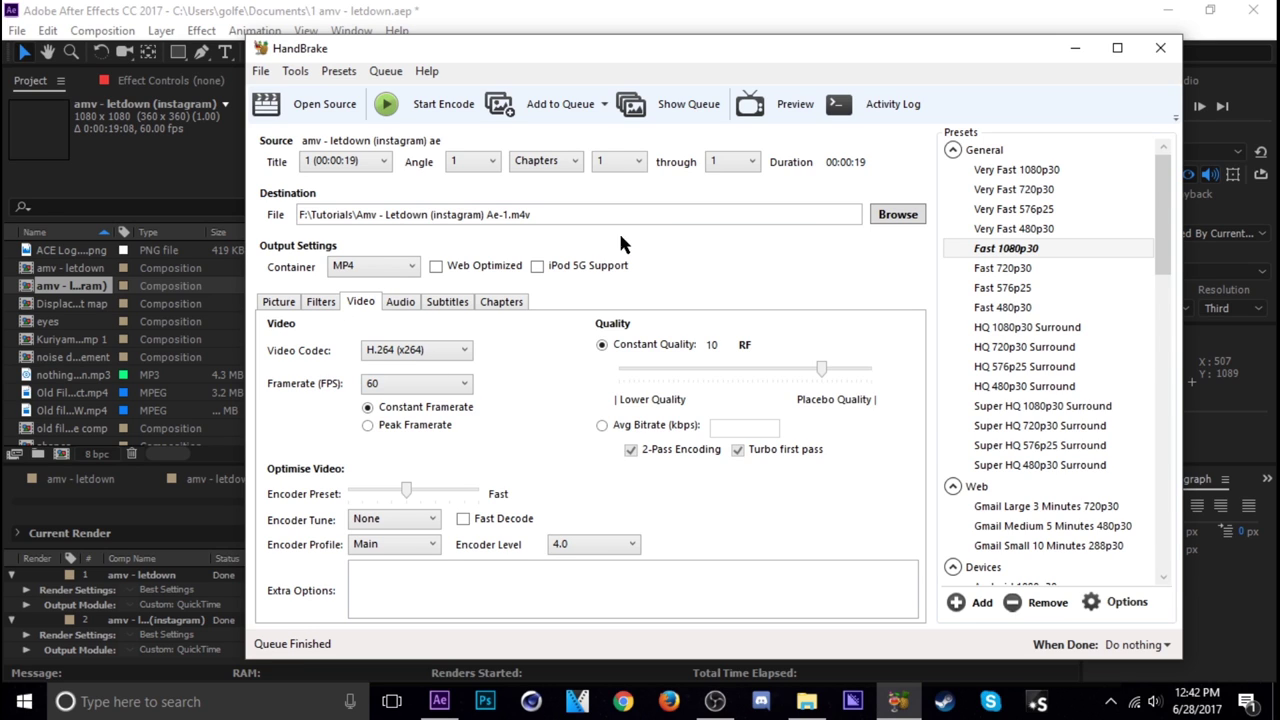
# - Encode the Instagram render as 'Amv - Letdown (instagram) HB.m4v', then view the Tutorials folder
pyautogui.click(927, 214)
pyautogui.click(556, 439)
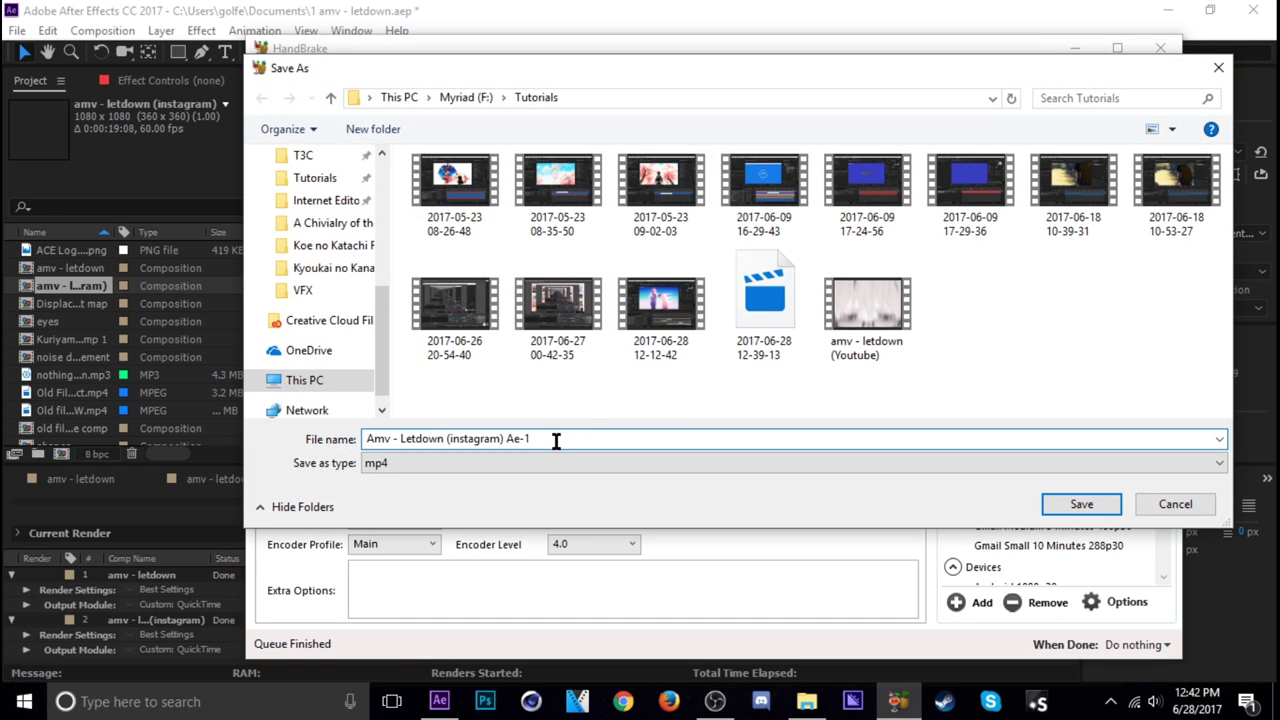
pyautogui.moveTo(556, 440); pyautogui.dragTo(507, 441)
pyautogui.write('HB')
pyautogui.press('Return')
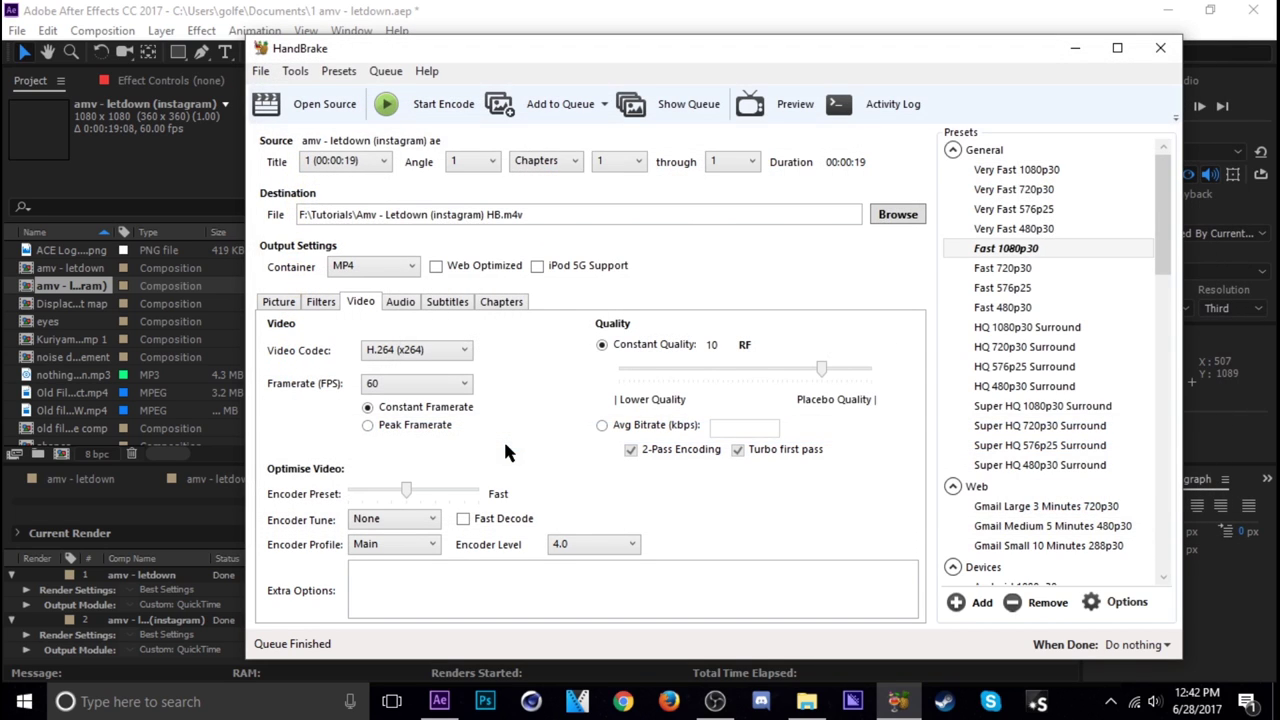
pyautogui.click(435, 106)
pyautogui.click(806, 701)
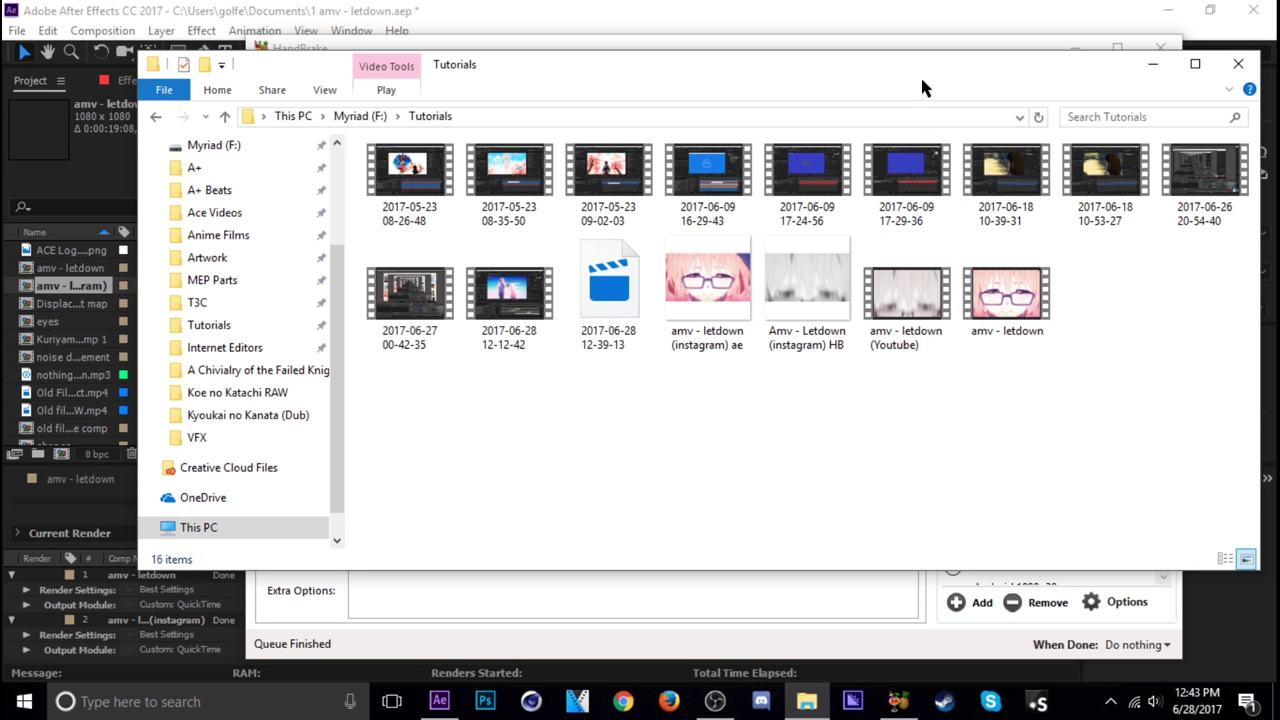
# - Shift the Tutorials Explorer window down-left and bring HandBrake back to the front
pyautogui.moveTo(921, 70)
pyautogui.mouseDown()
pyautogui.moveTo(871, 142)
pyautogui.moveTo(870, 125)
pyautogui.mouseUp()
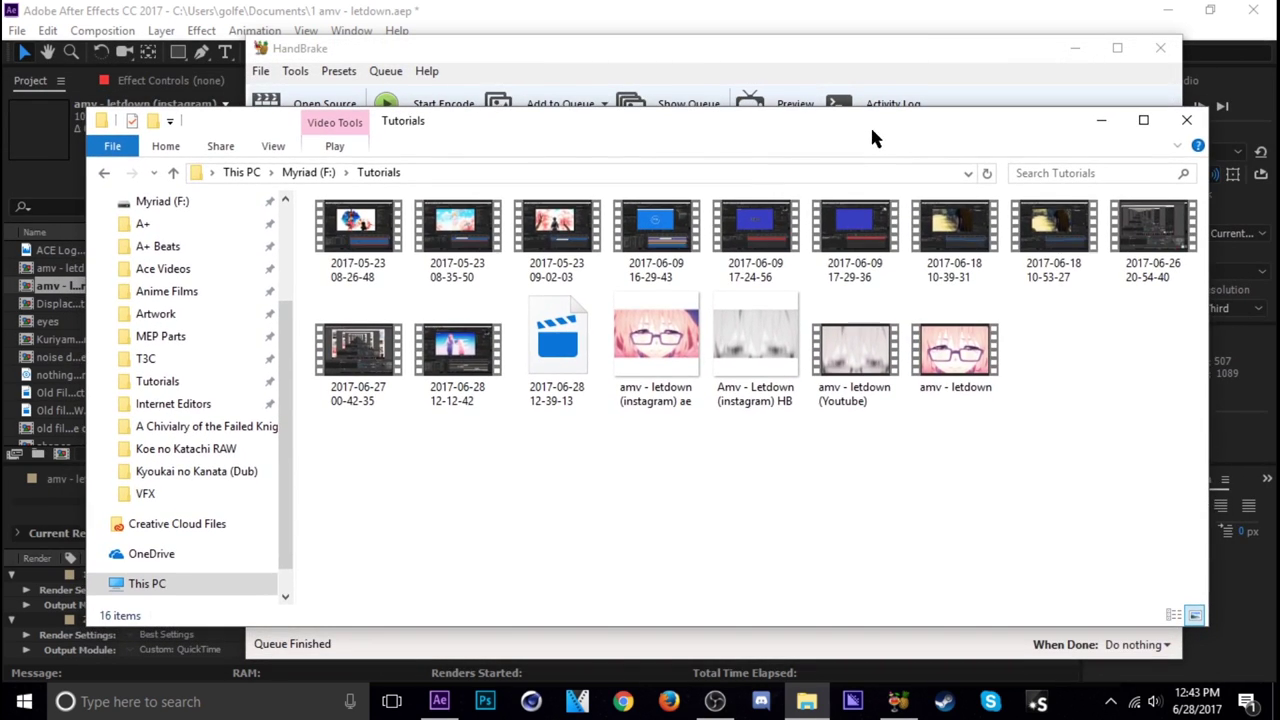
pyautogui.click(727, 42)
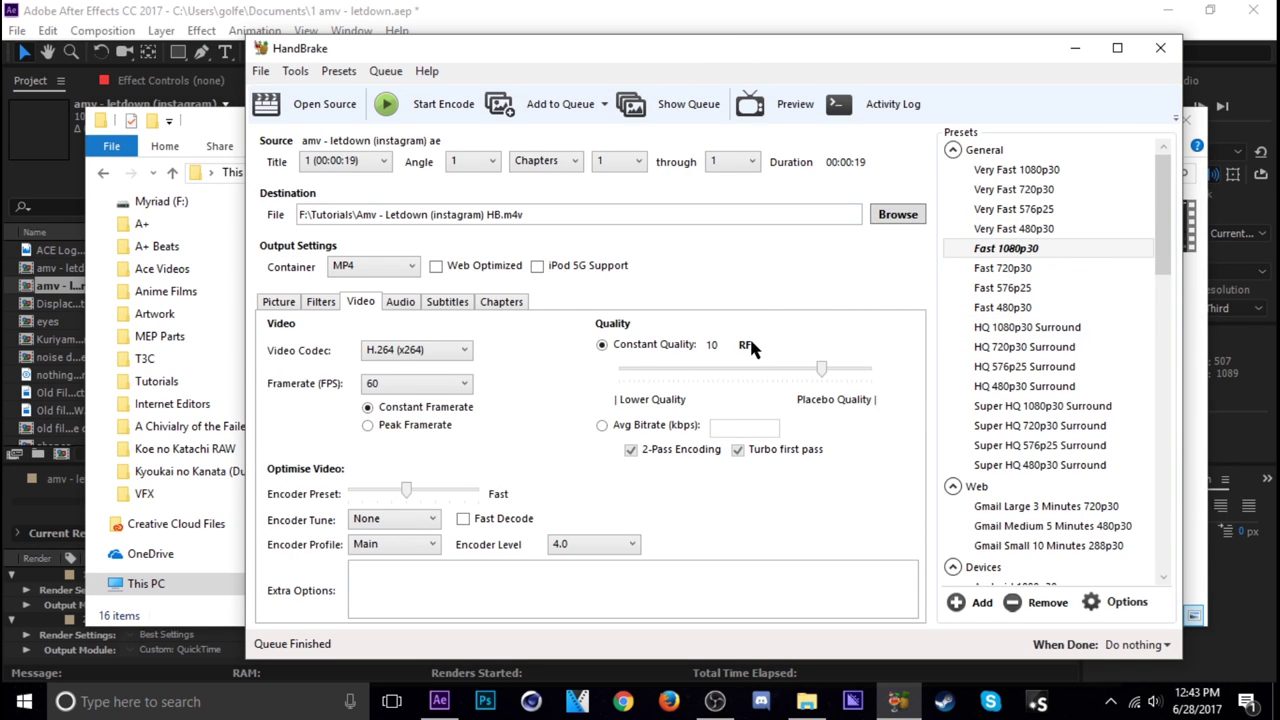